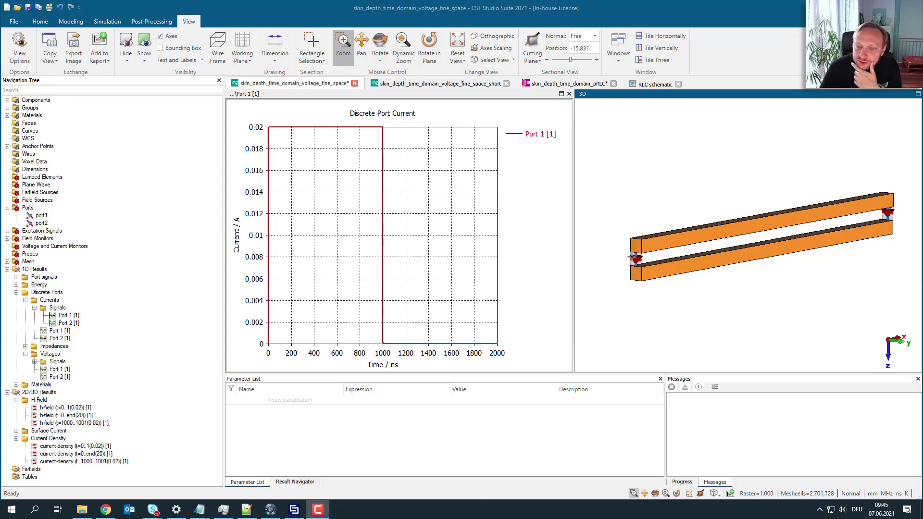
Select port1 and port2 in the tree to check their settings, then deselect.
click(634, 258)
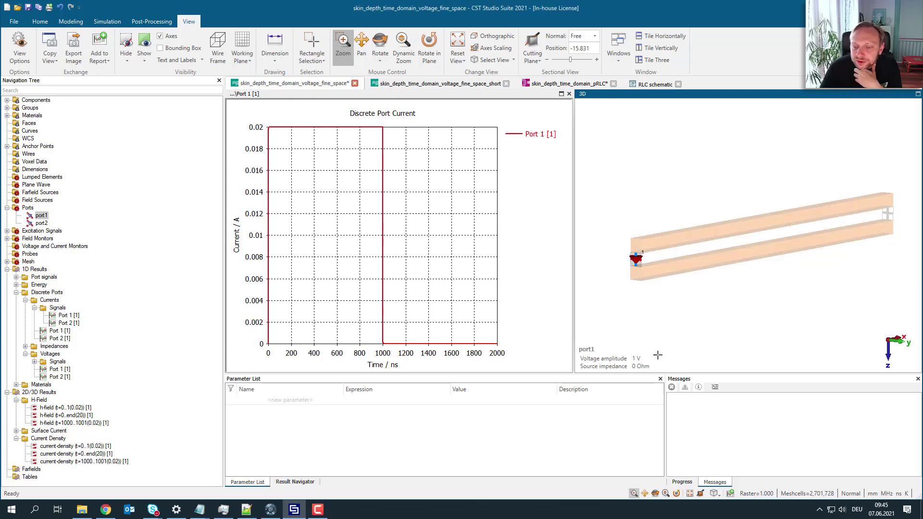
click(887, 213)
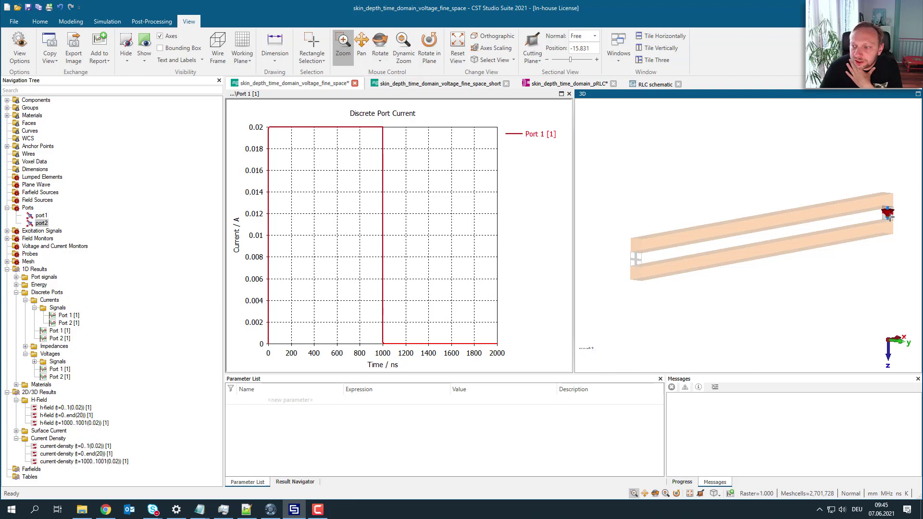
click(814, 298)
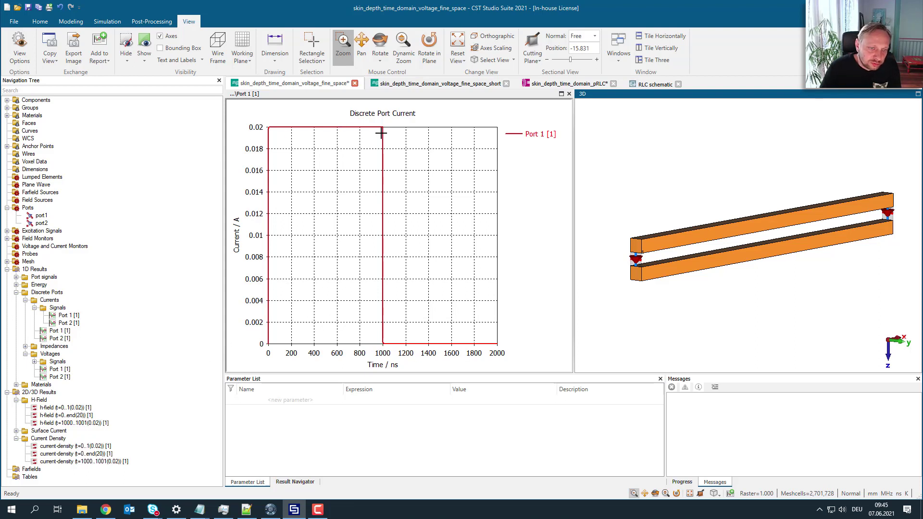
View the port Voltages and Currents signal plots, then maximize the 3D model window.
click(57, 361)
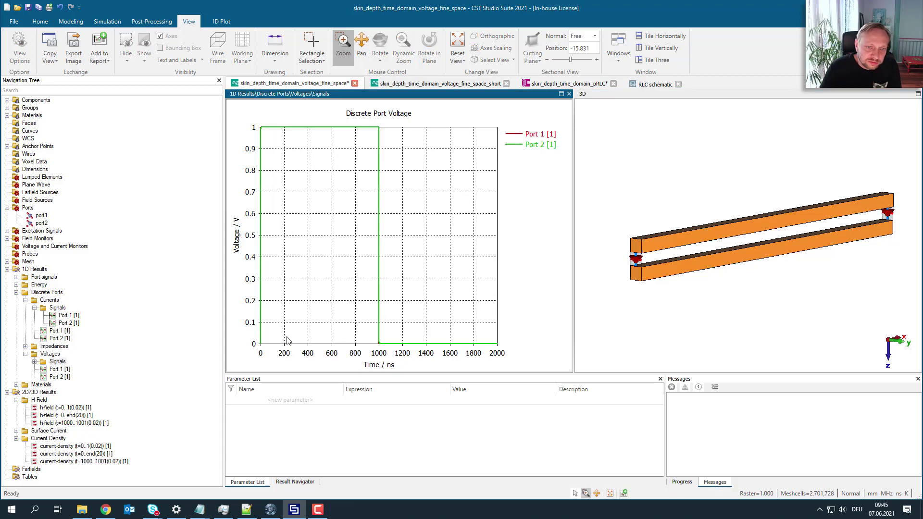
click(57, 308)
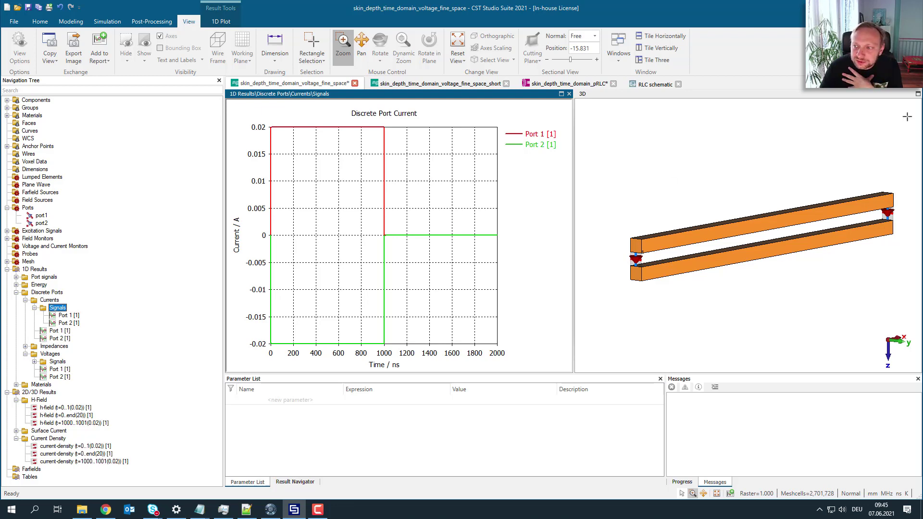
click(918, 95)
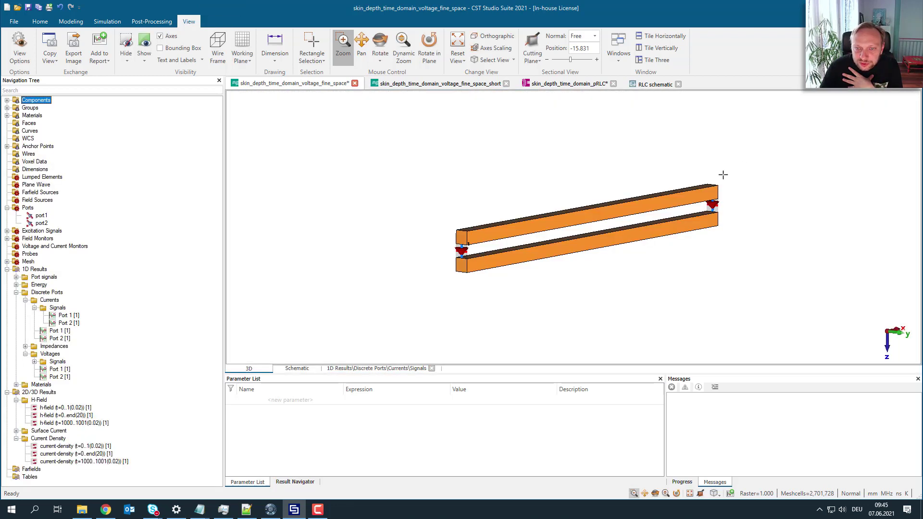
Show current-density (t=0..1(0.02)) as arrows through both conductors with Fields on Plane off.
scroll(480, 243, up, 5)
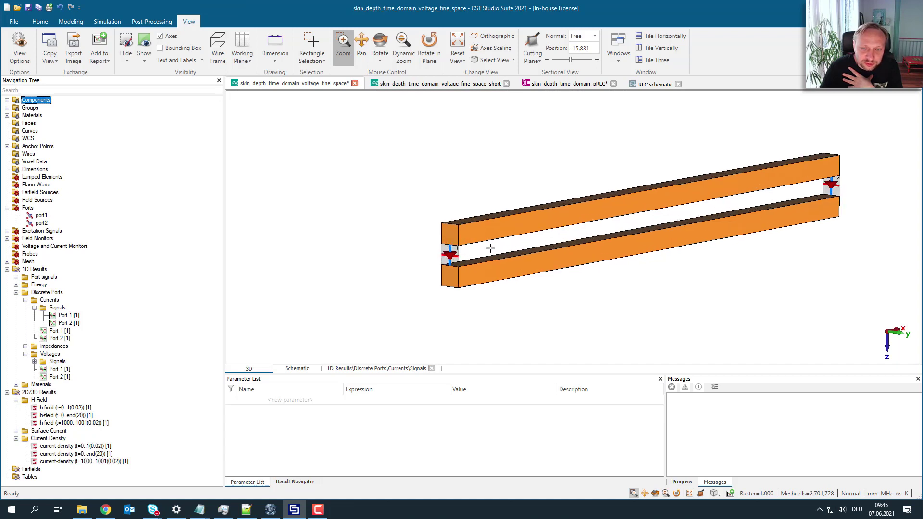
drag(513, 260, 442, 264)
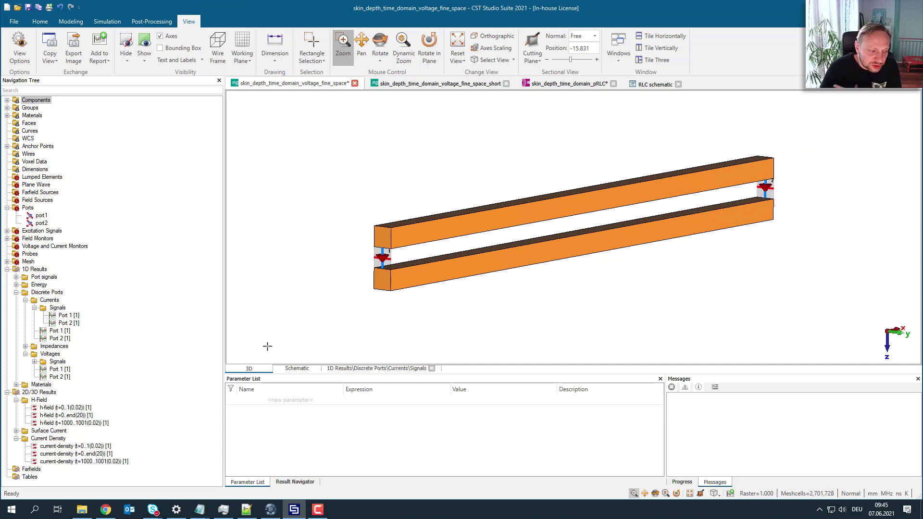
click(99, 448)
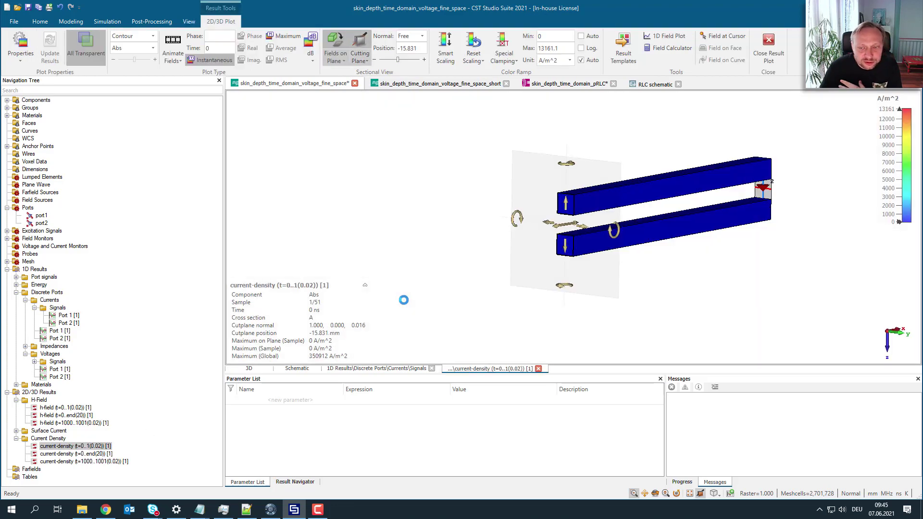
click(335, 46)
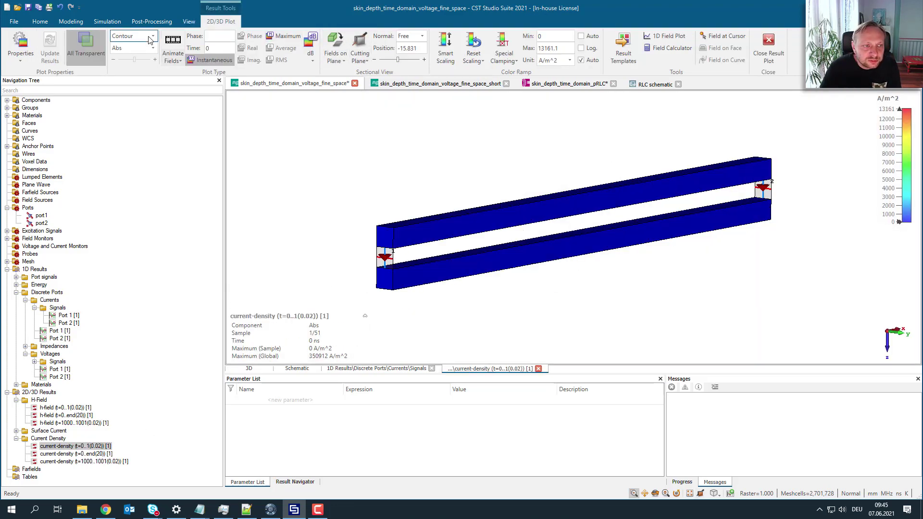
click(128, 37)
click(126, 53)
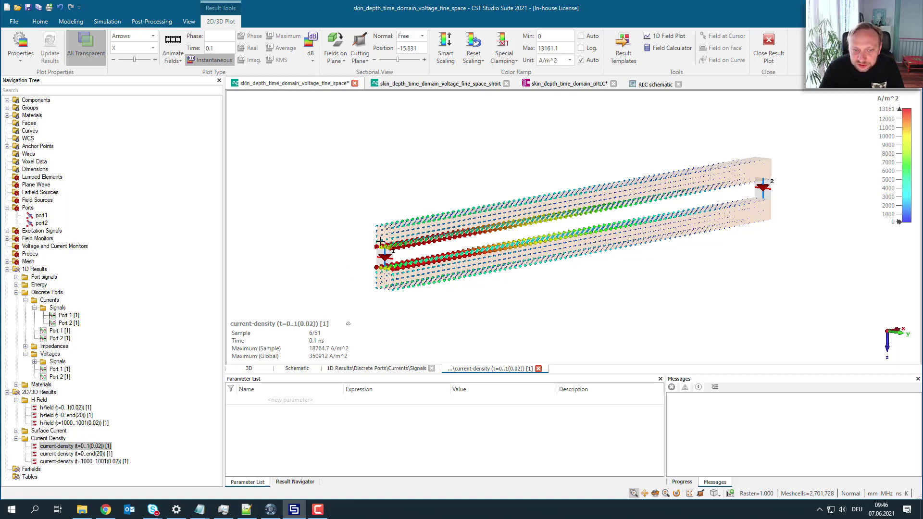
scroll(393, 253, up, 2)
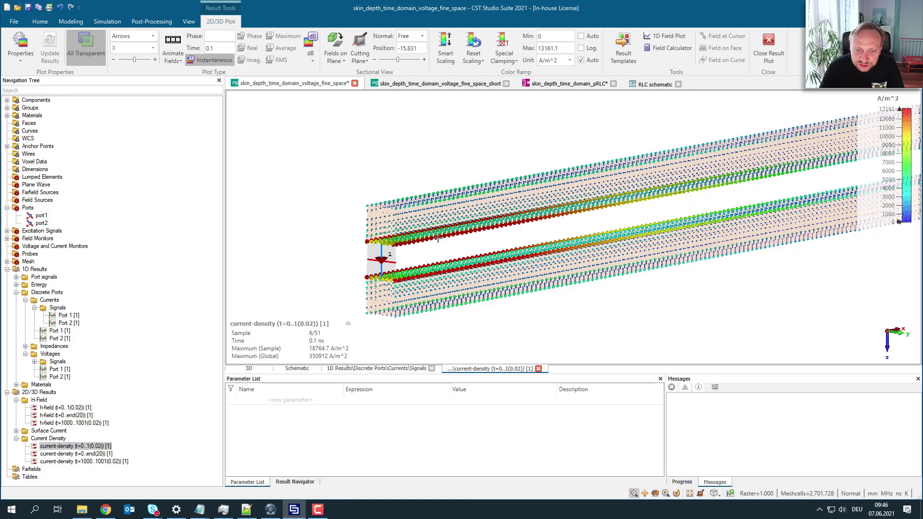
drag(435, 272, 524, 253)
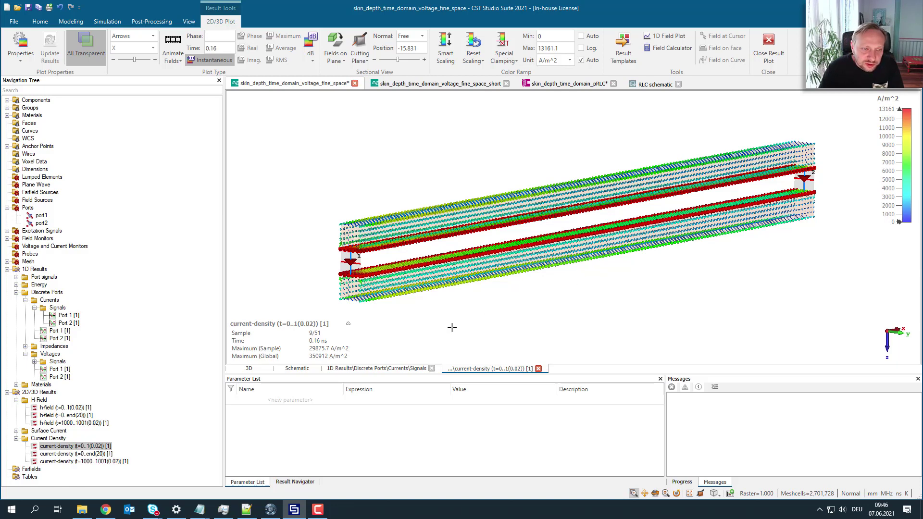
Open the current-density (t=0..end(20)) result and set its displayed time to 0 ns.
click(348, 324)
click(108, 455)
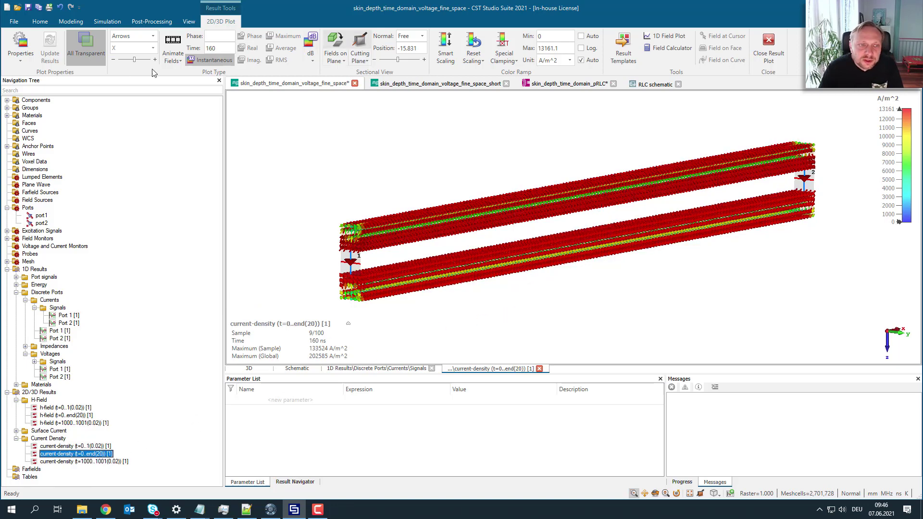
click(232, 49)
key(BackSpace)
key(BackSpace)
key(BackSpace)
text(0)
key(Return)
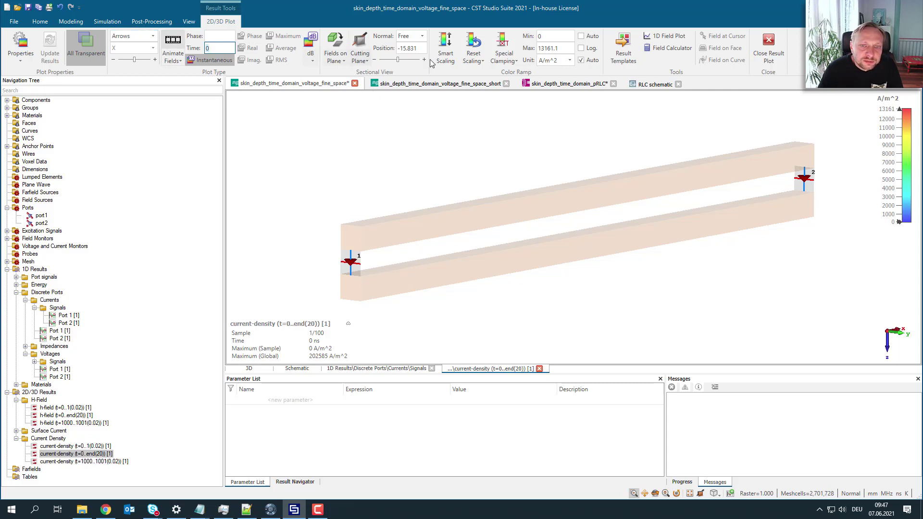
Re-enable Fields on Plane, plot as Contour, and raise the colour maximum to 86250 A/m^2.
click(340, 43)
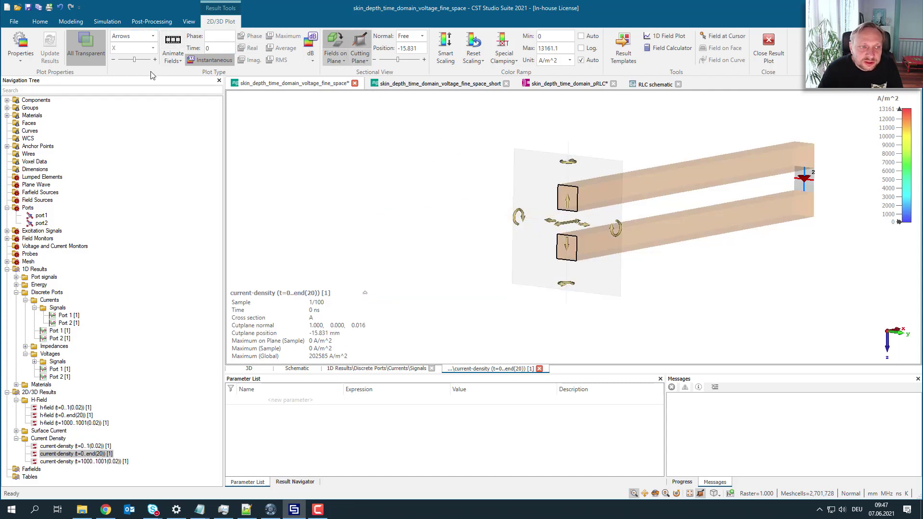
click(153, 37)
click(122, 46)
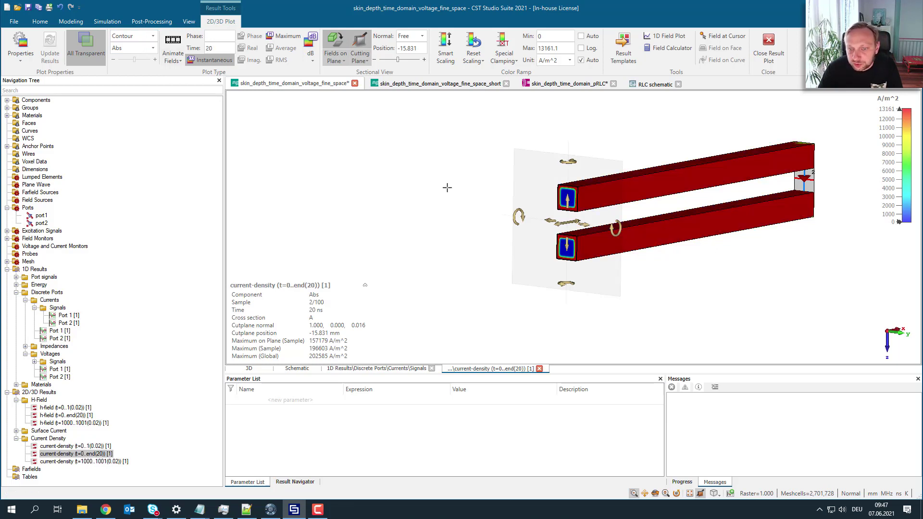
scroll(598, 212, up, 2)
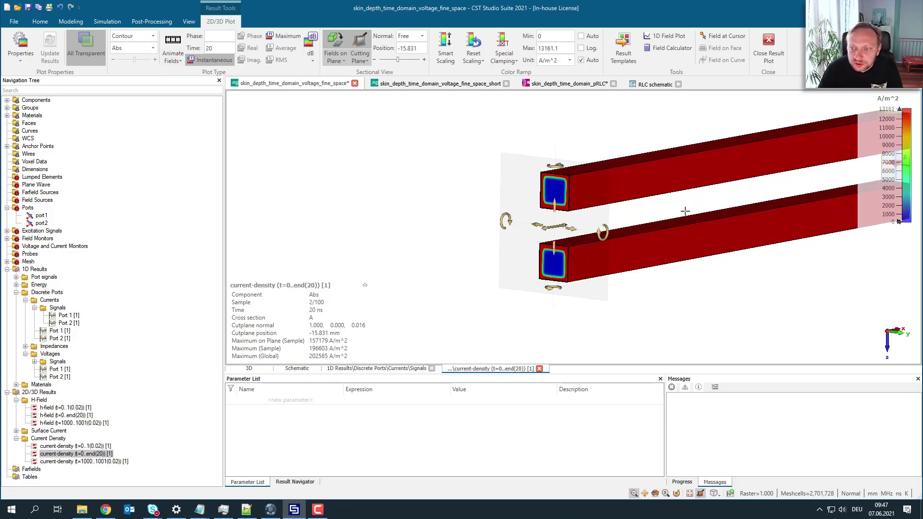
drag(678, 213, 613, 217)
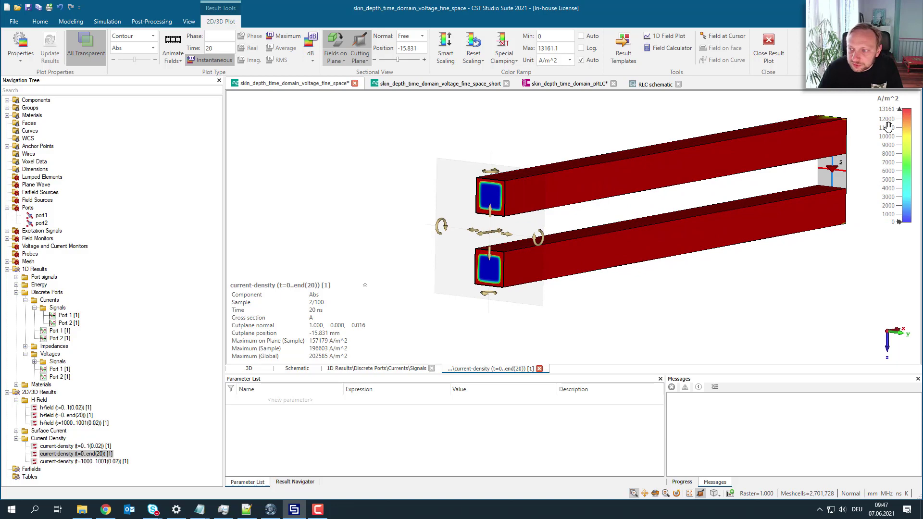
mouse_move(889, 126)
mouse_down()
mouse_move(896, 207)
mouse_move(886, 134)
mouse_up()
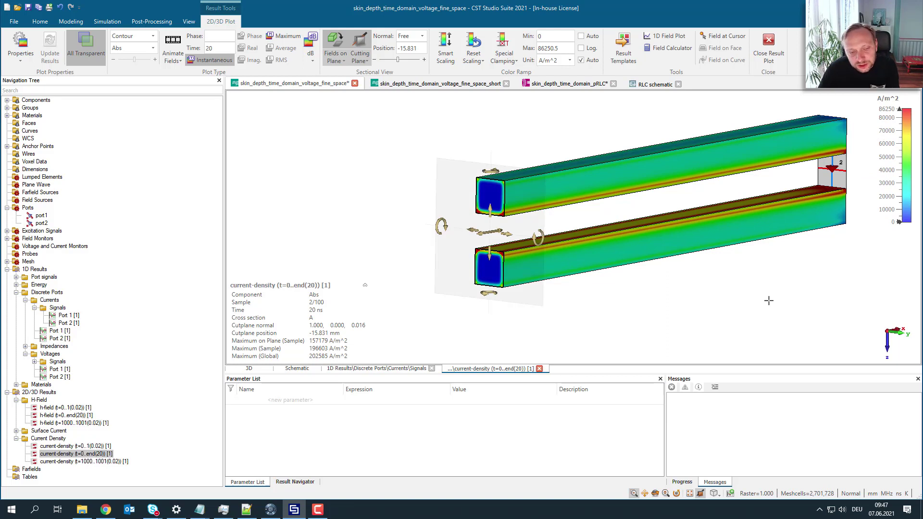
Expand the result info box and zoom into the cross sections as the contour reaches 160 ns.
click(365, 285)
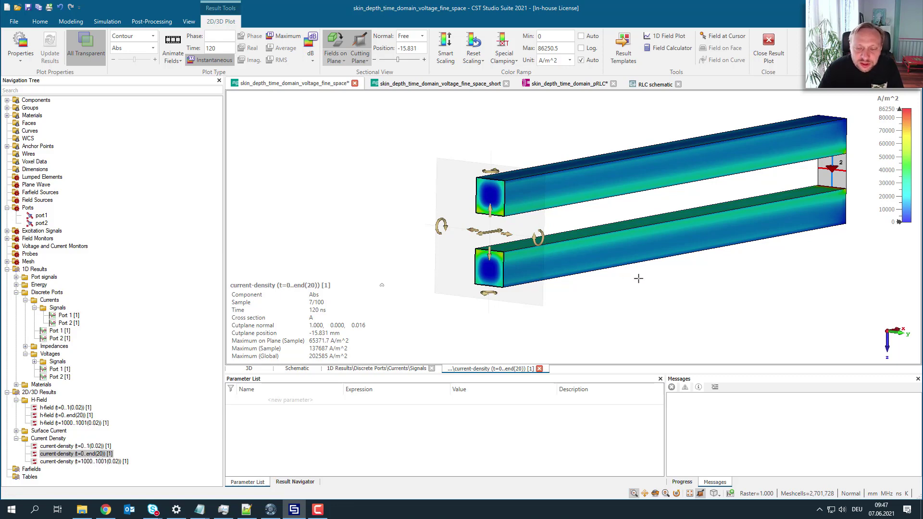
scroll(531, 220, up, 1)
scroll(531, 220, up, 1)
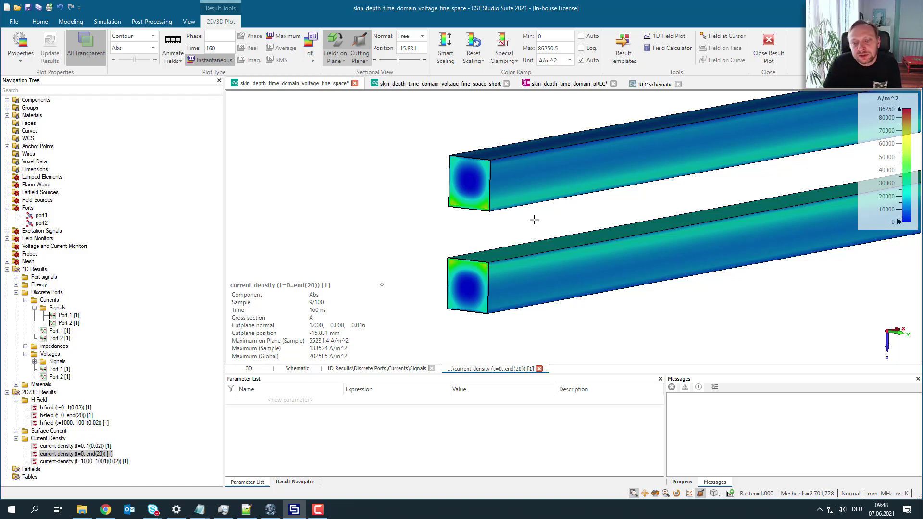
Select the cut plane, zoom into the cross sections through 720 ns, then reopen Currents > Signals.
click(534, 219)
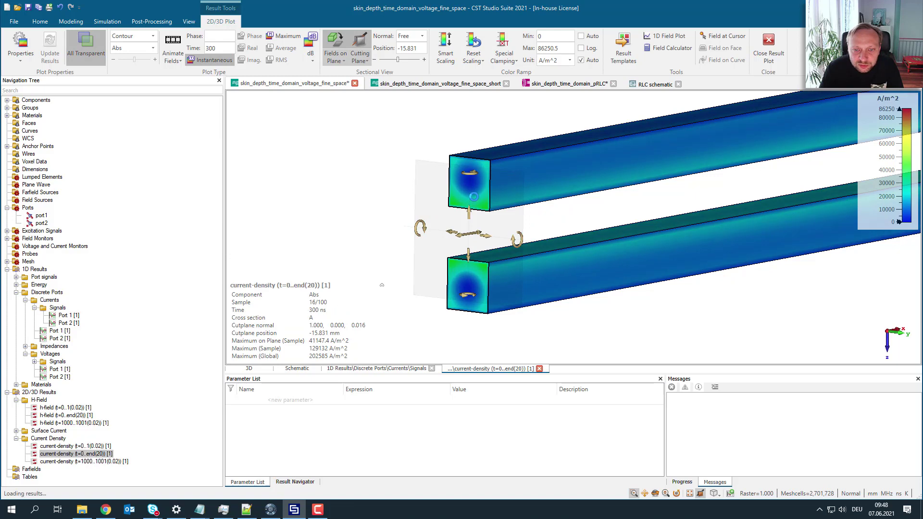
scroll(473, 196, up, 2)
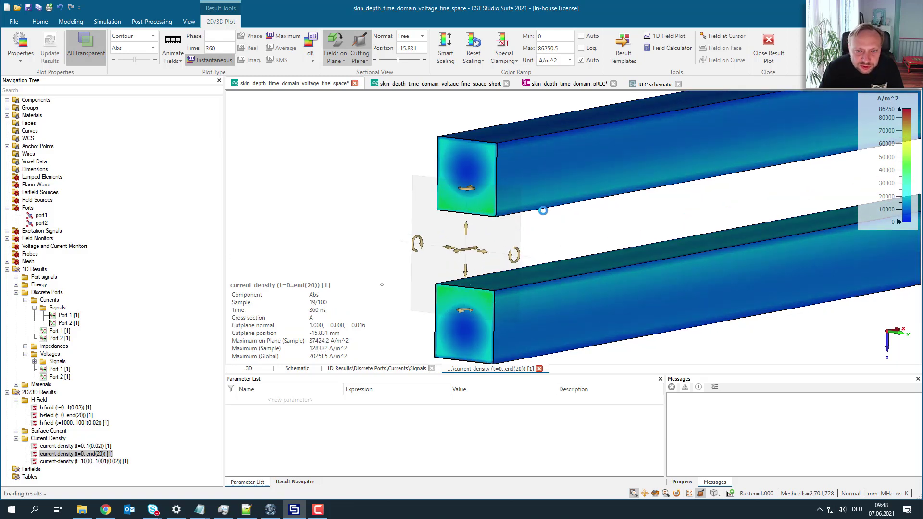
mouse_move(882, 187)
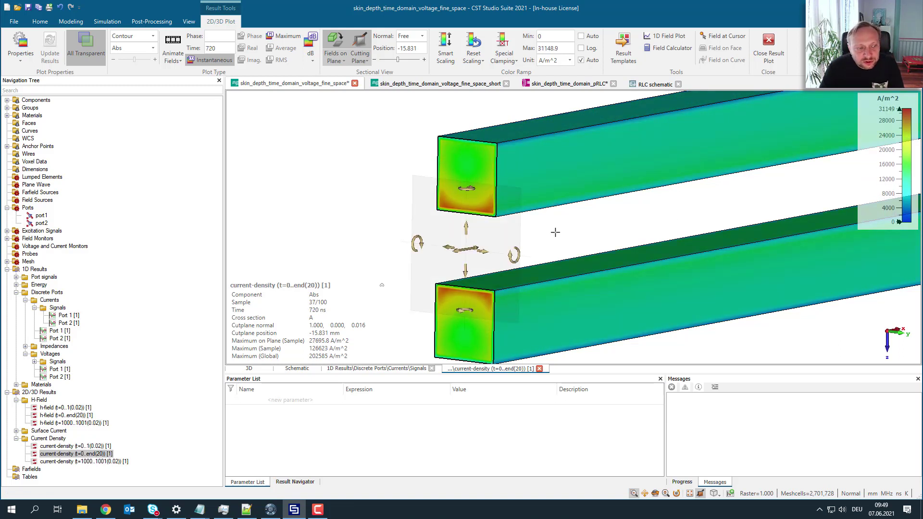
click(58, 308)
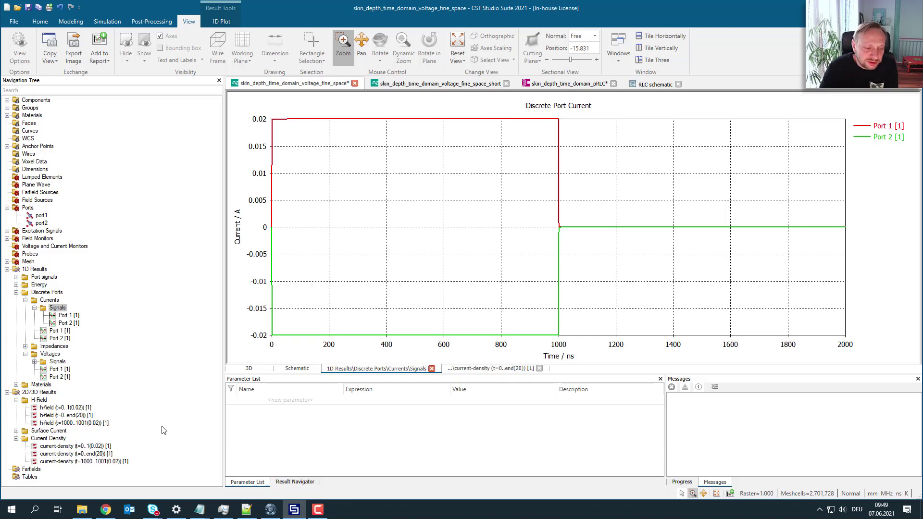
Reopen the current-density (t=0..end(20)) contour and step the time samples forward to 940 ns.
click(103, 454)
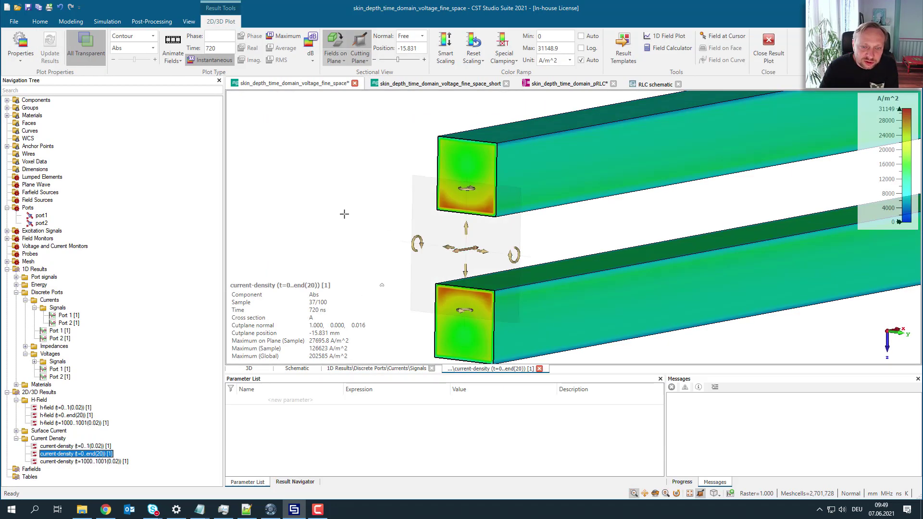
click(341, 213)
key(Up)
key(Up)
key(Up)
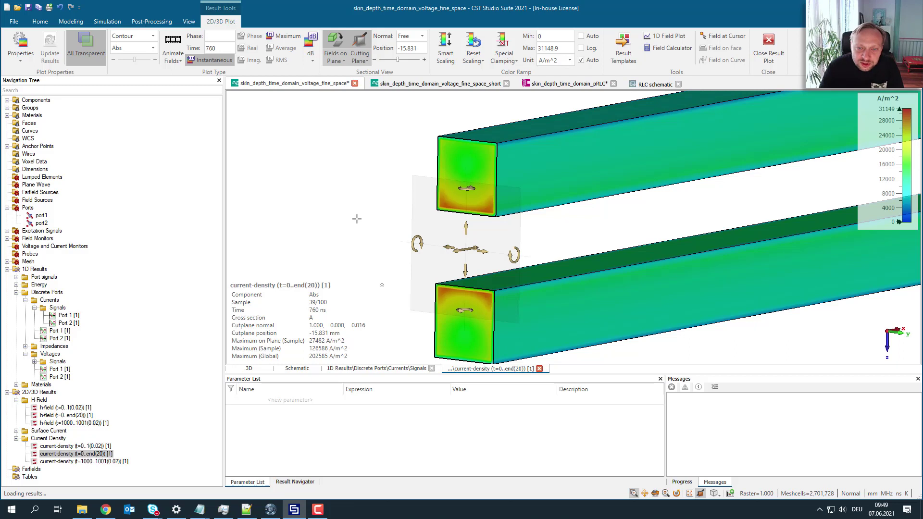
key(Up)
key(Up)
key(Up)
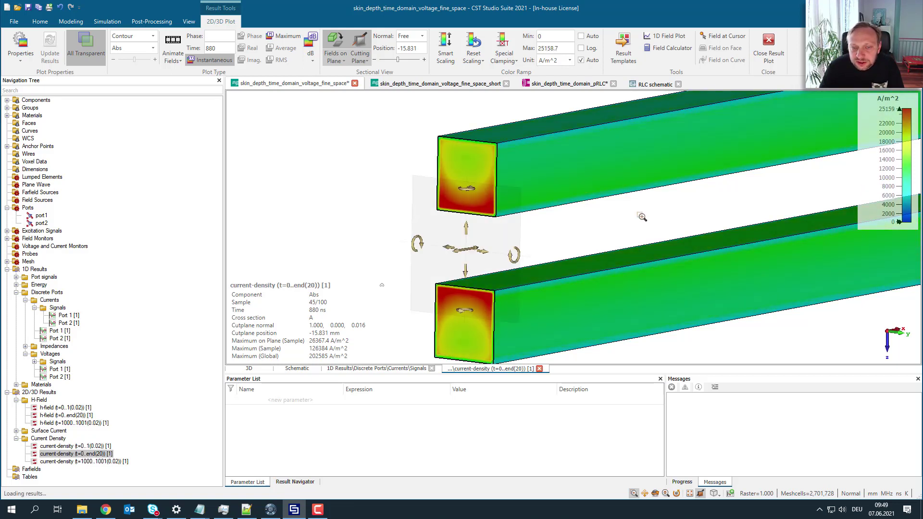
key(Up)
key(Up)
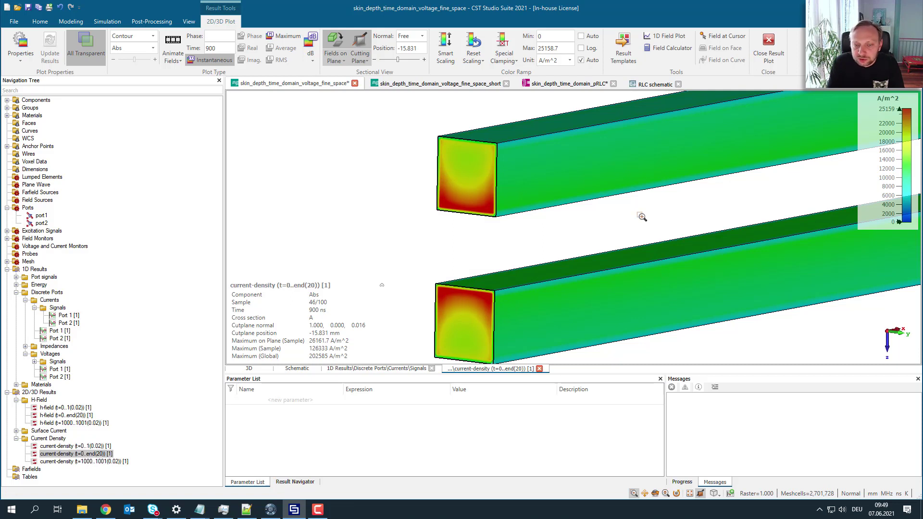
key(Up)
key(Up)
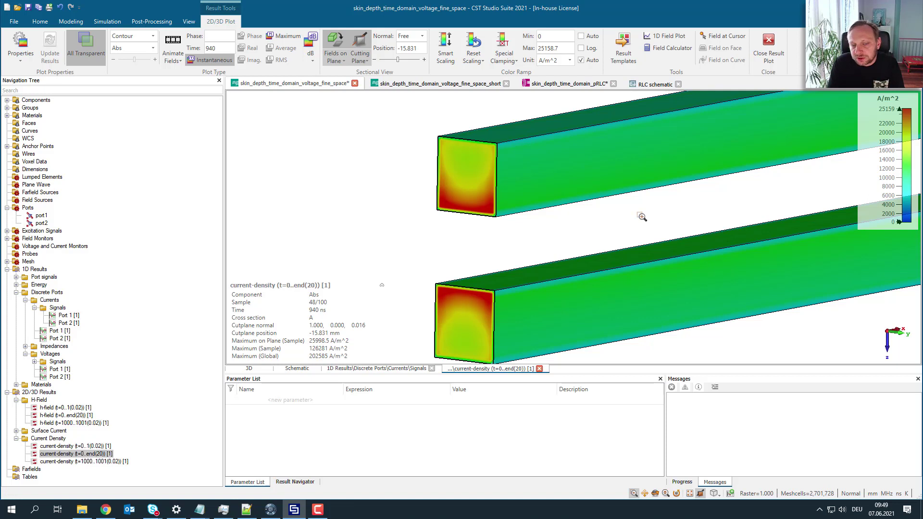
mouse_move(480, 191)
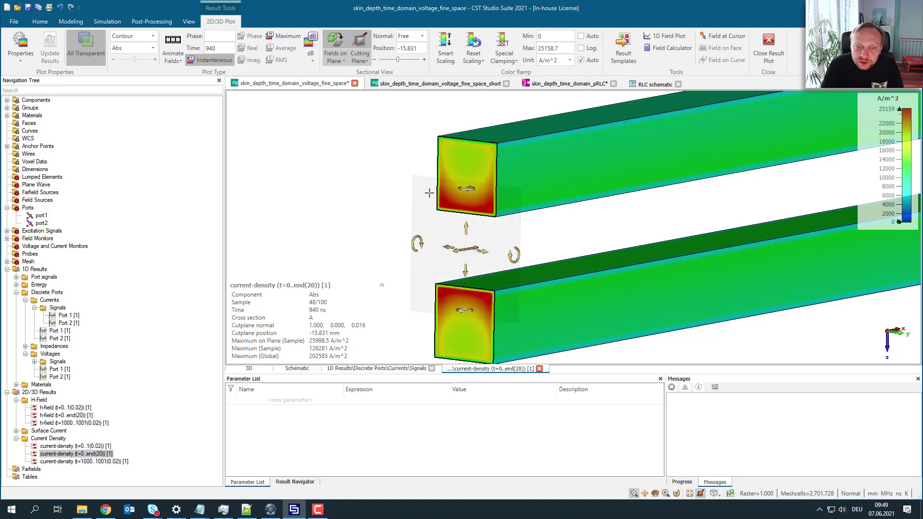
Select the cut plane and lower the colour-scale maximum to about 22155 A/m^2.
click(495, 217)
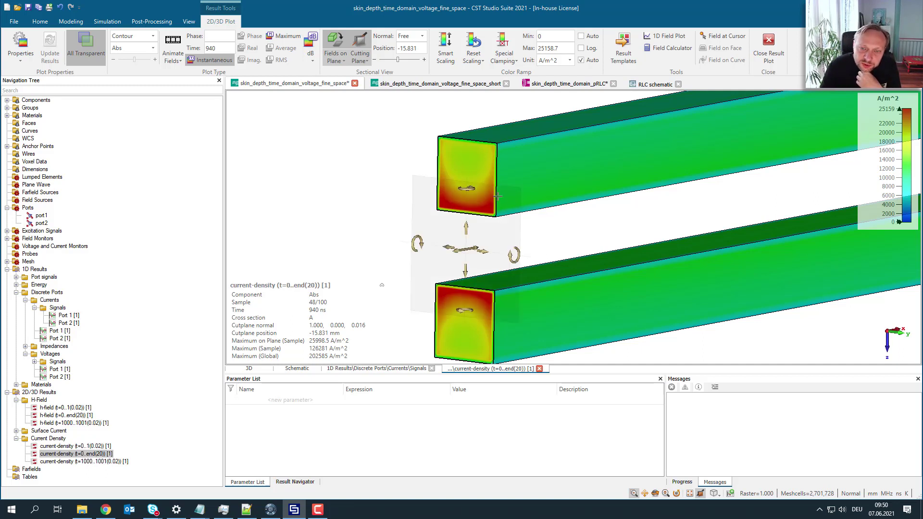
scroll(433, 208, up, 3)
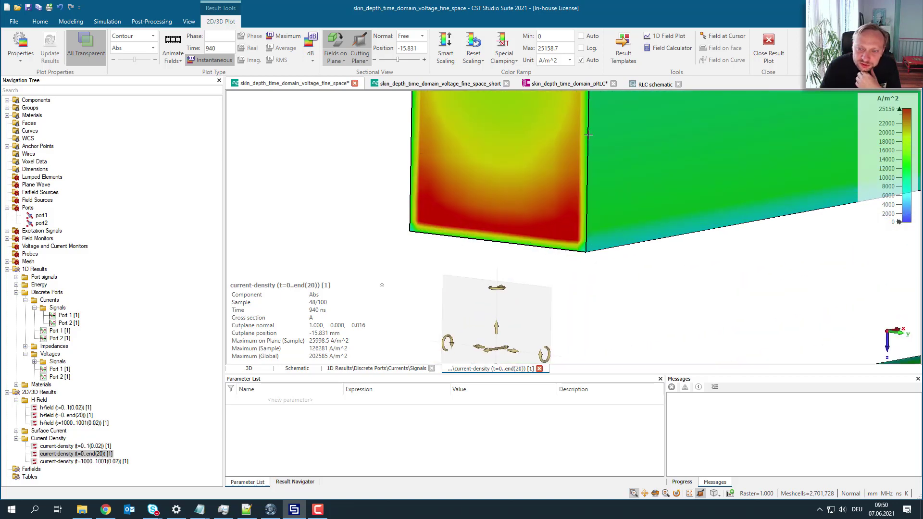
scroll(533, 241, down, 3)
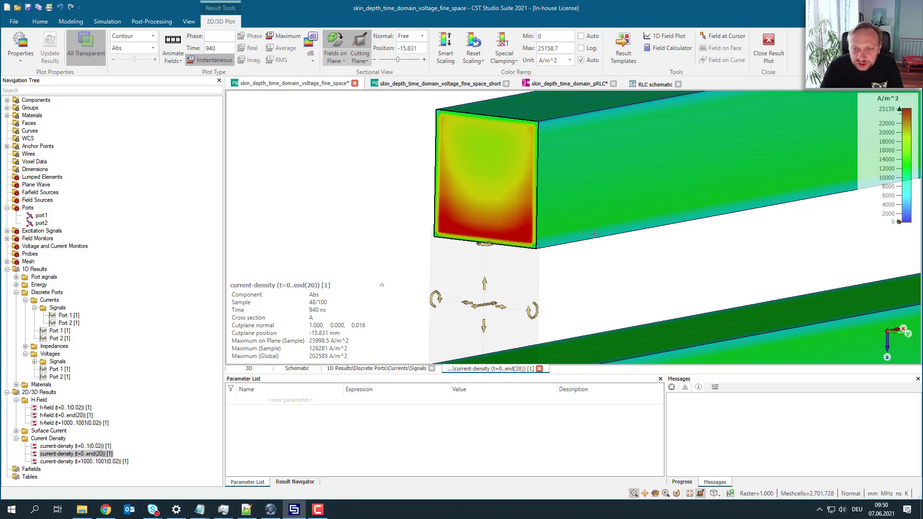
drag(891, 193, 890, 190)
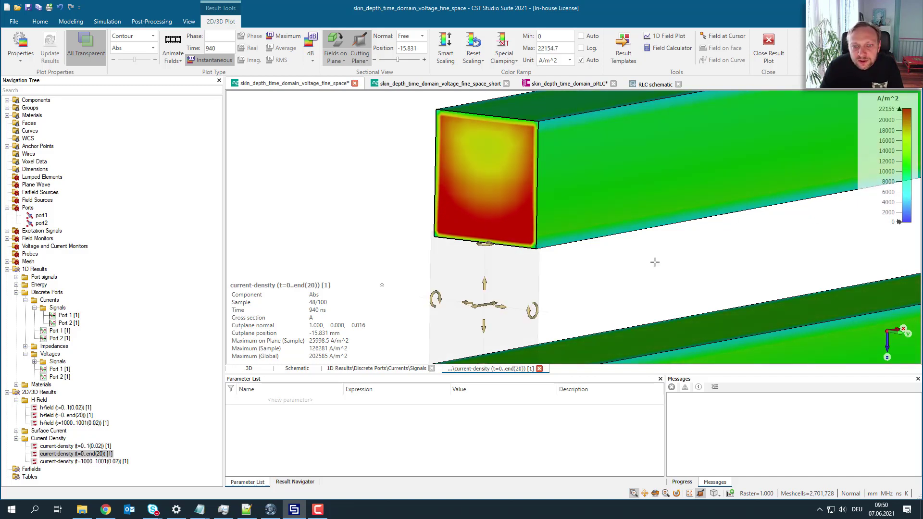
scroll(651, 263, up, 2)
scroll(651, 263, down, 3)
scroll(651, 263, down, 2)
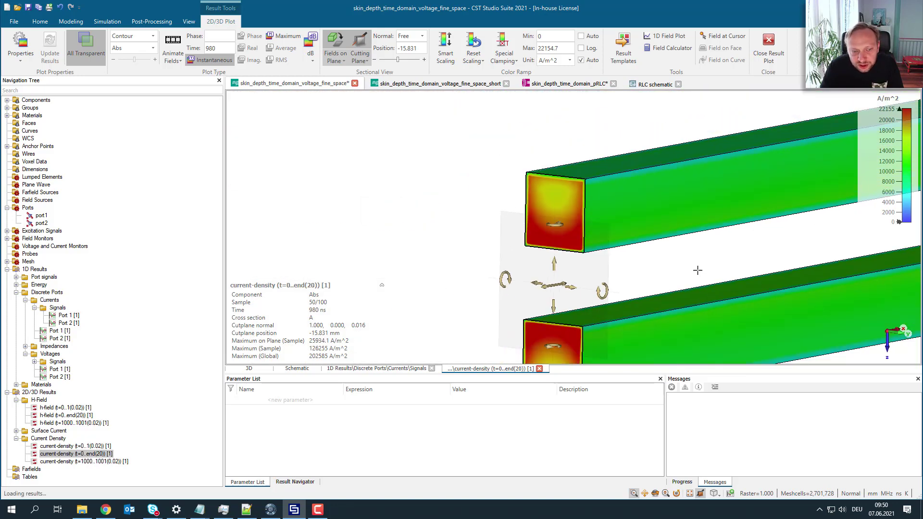
Pan to show both full conductors and step the contour forward to 1040 ns.
drag(697, 270, 620, 209)
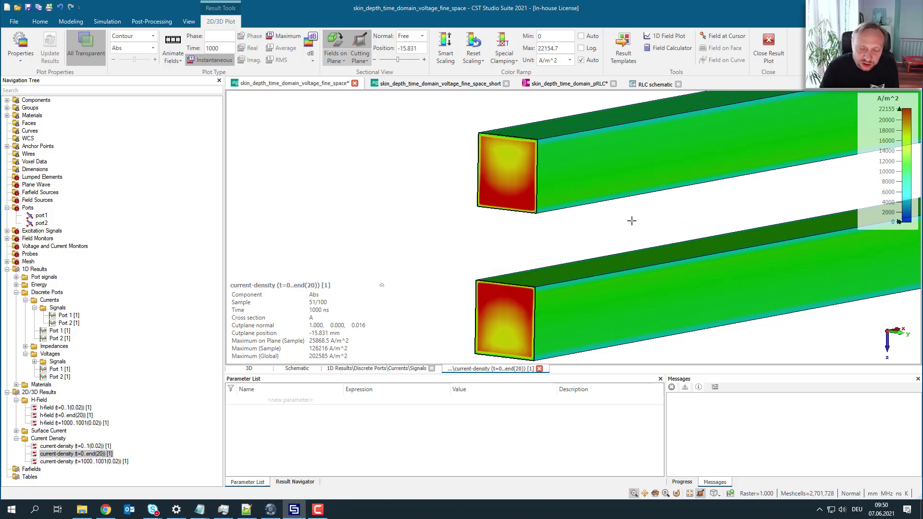
scroll(632, 220, down, 1)
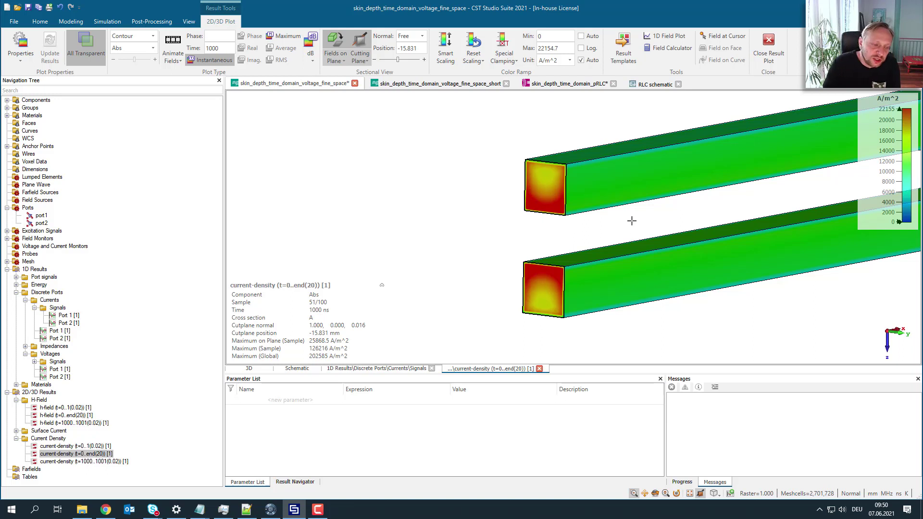
drag(674, 222, 523, 238)
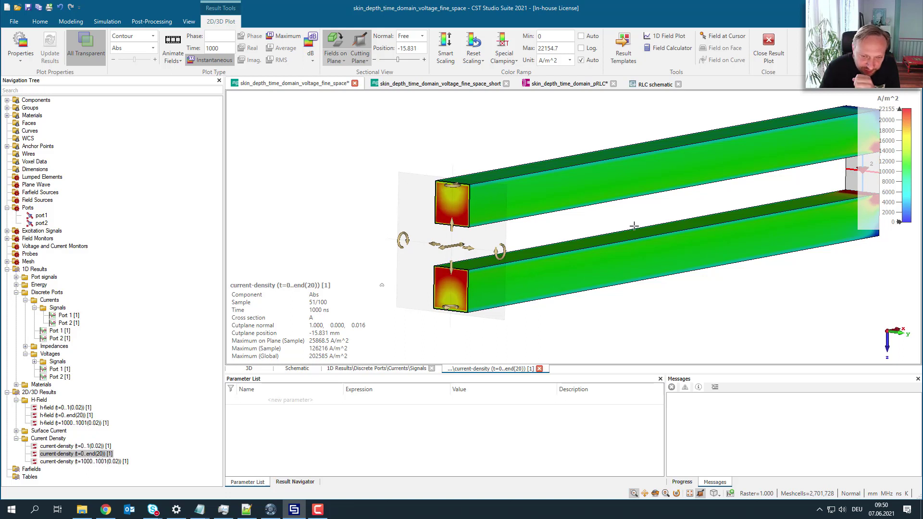
mouse_move(295, 299)
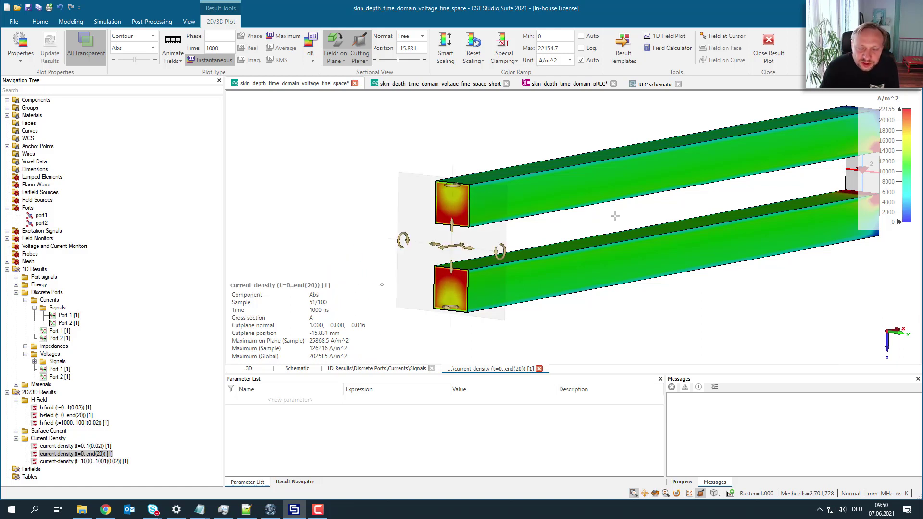
key(Right)
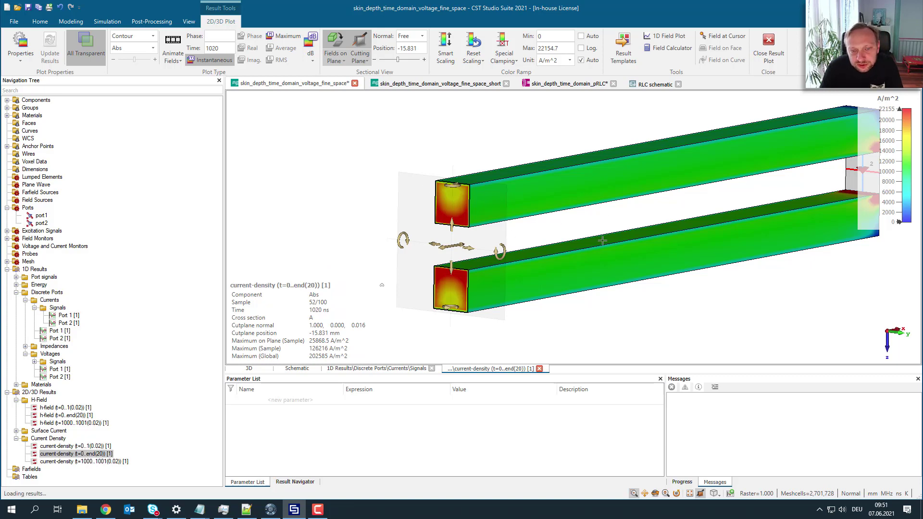
key(Right)
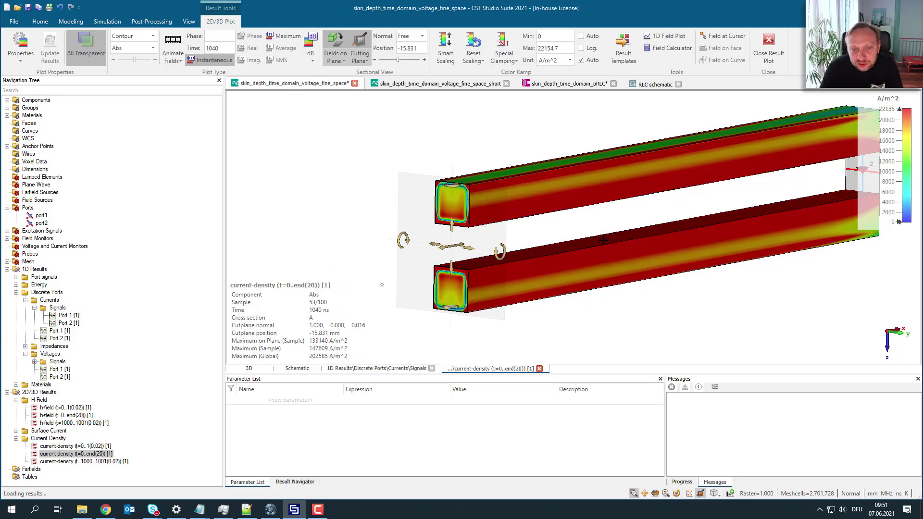
scroll(443, 198, up, 3)
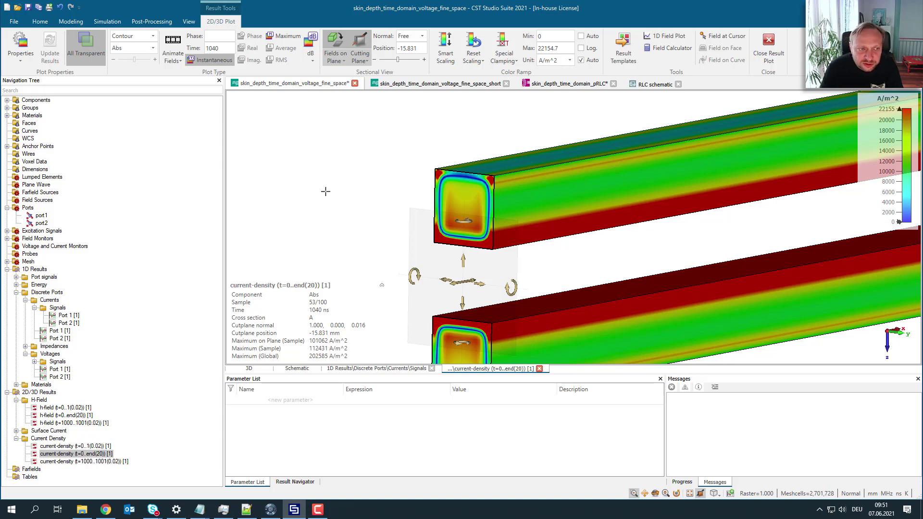
Change the plot type from Contour to Arrows and zoom in on the port-face cross-sections.
click(130, 36)
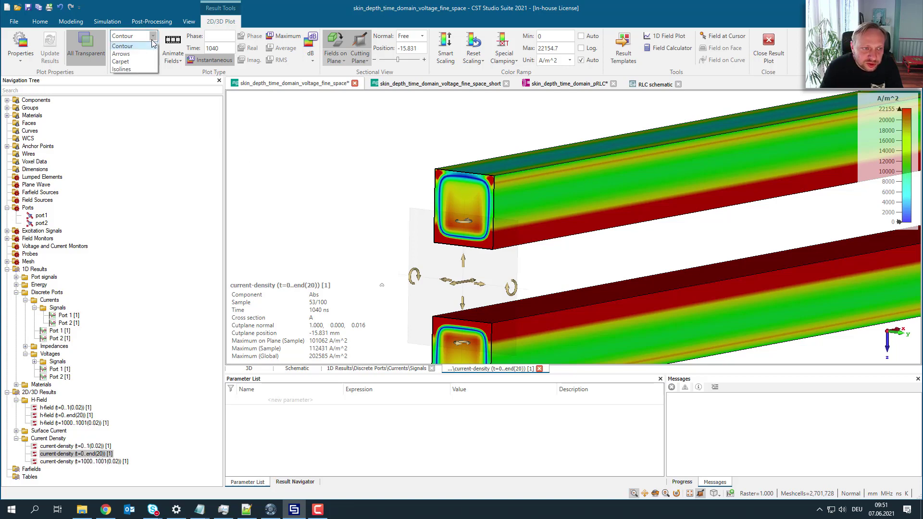
click(127, 54)
scroll(466, 210, up, 3)
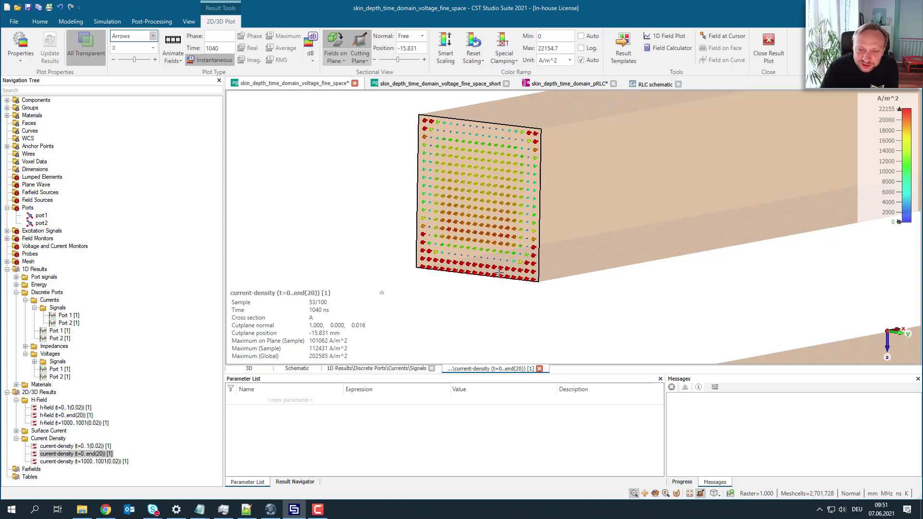
scroll(500, 273, down, 5)
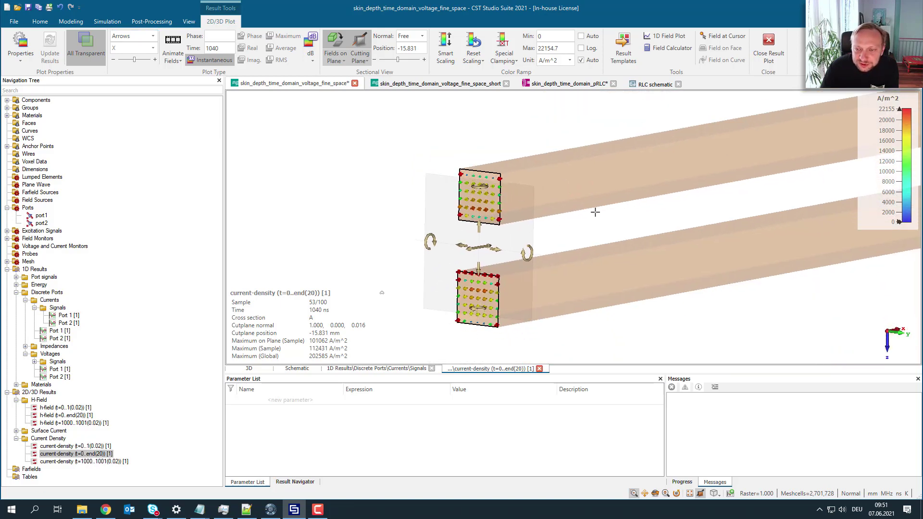
scroll(595, 212, down, 3)
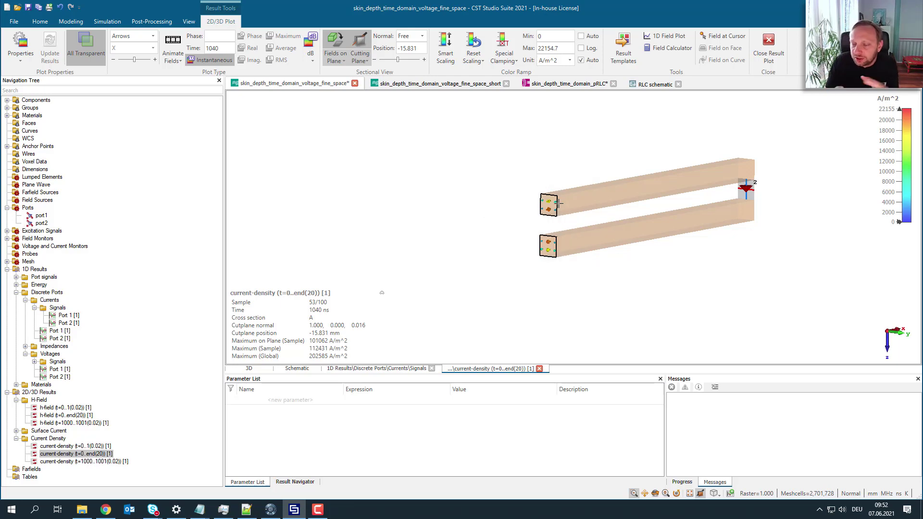
mouse_move(557, 204)
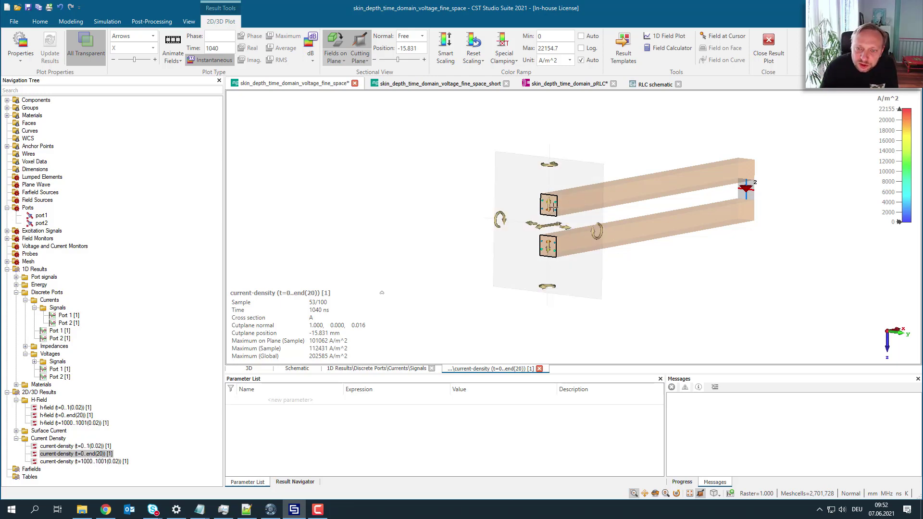
scroll(553, 204, up, 8)
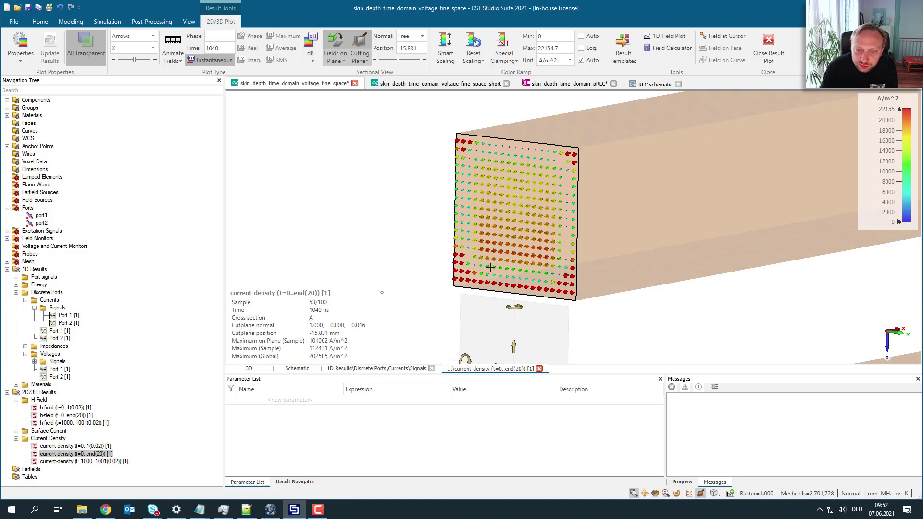
scroll(654, 241, down, 6)
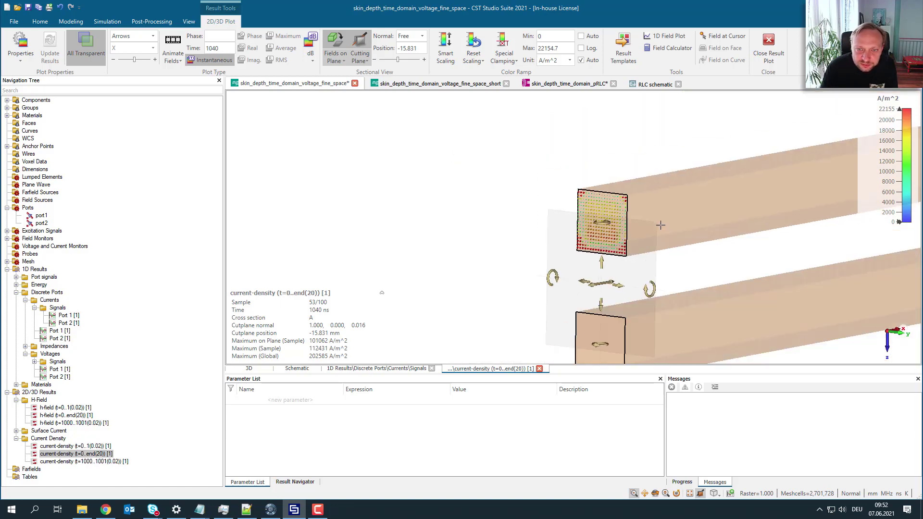
Set the sectional-view normal to Y and orbit and pan to inspect arrows along both strips.
click(423, 37)
click(415, 54)
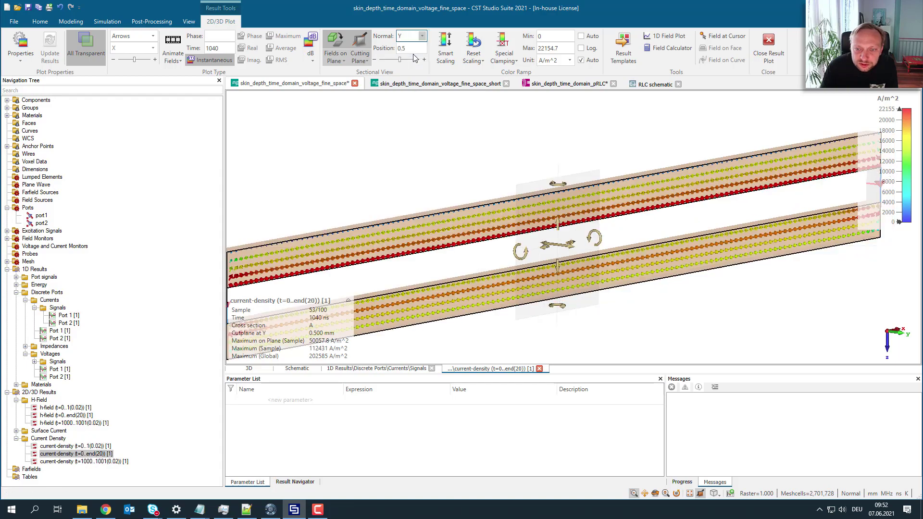
drag(432, 146, 419, 158)
scroll(349, 188, up, 5)
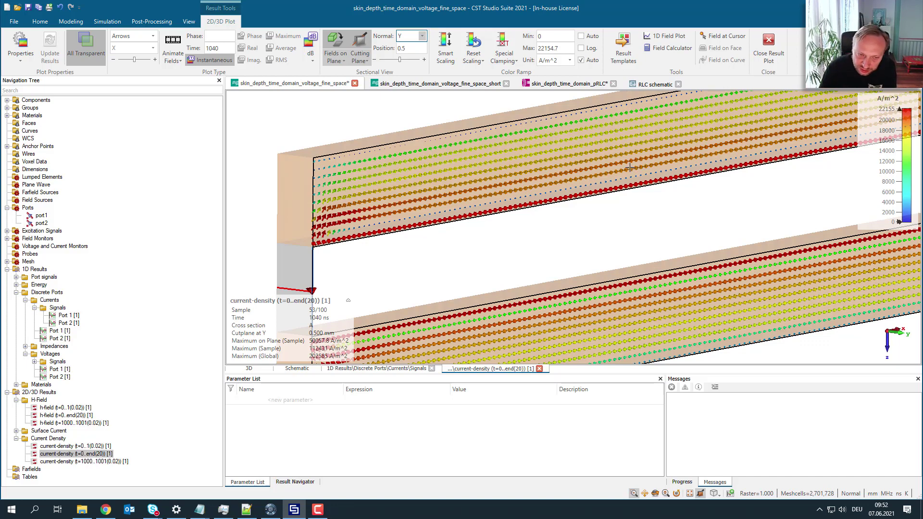
scroll(623, 170, down, 5)
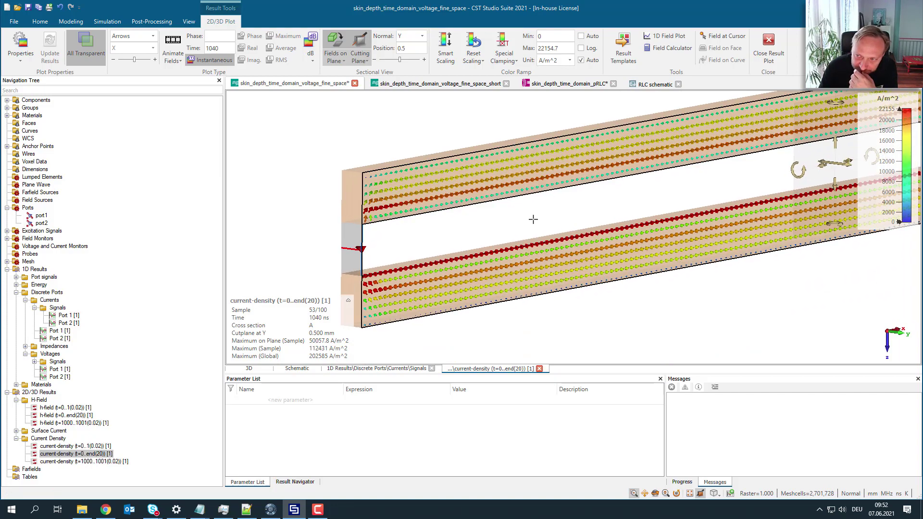
drag(559, 222, 468, 242)
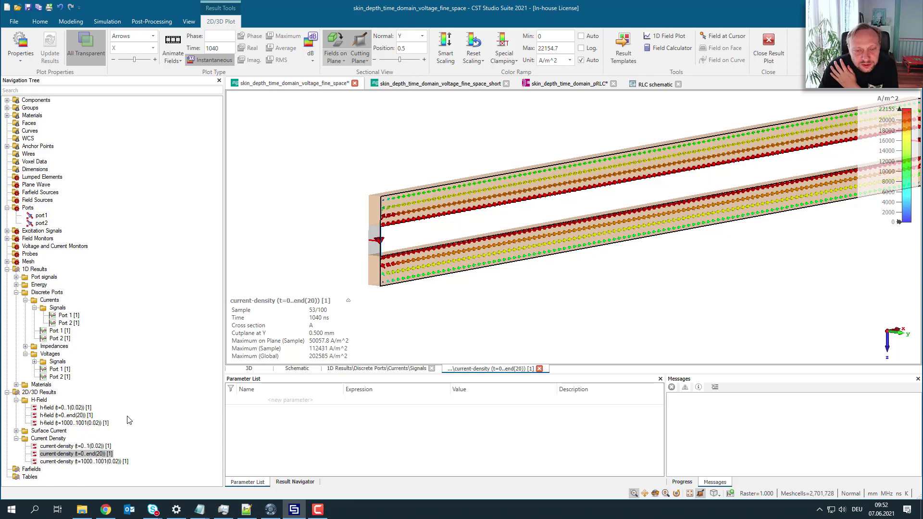
drag(634, 240, 748, 210)
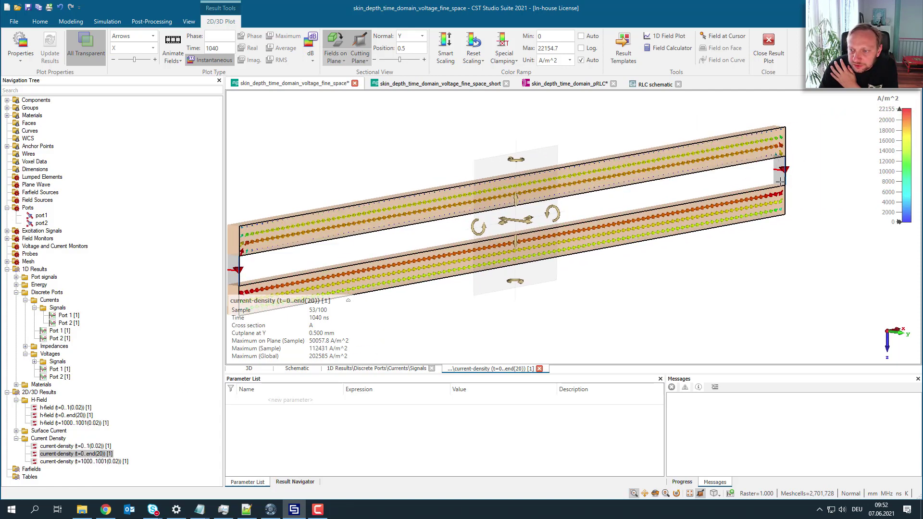
Switch to the shorted conductors project and highlight port1 and port2 in the 3D model.
click(417, 84)
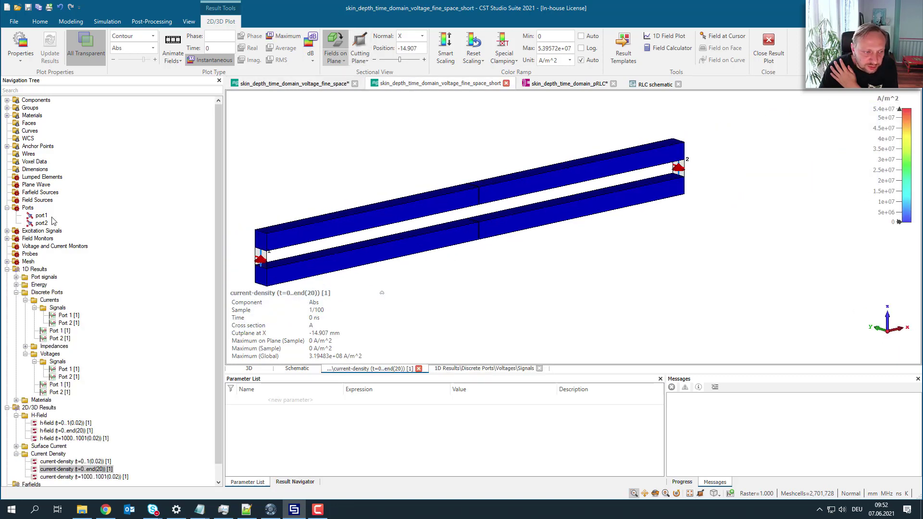
click(42, 216)
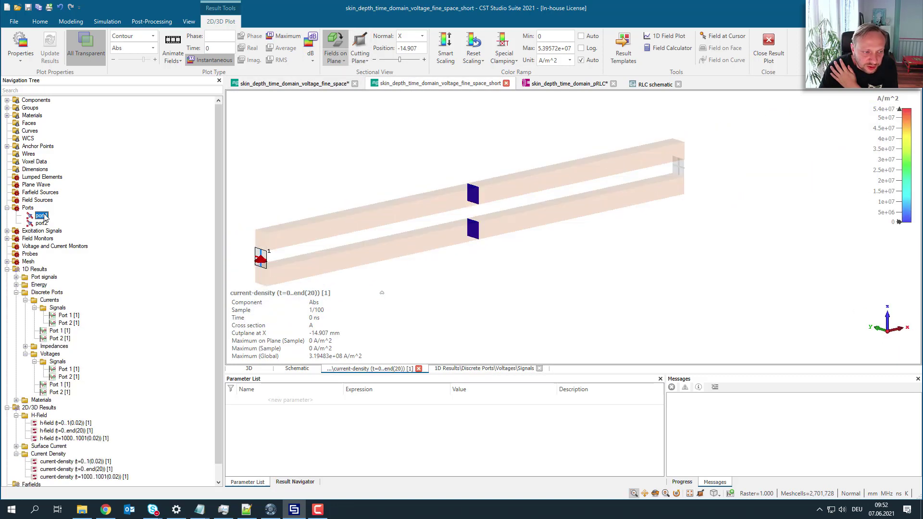
click(768, 48)
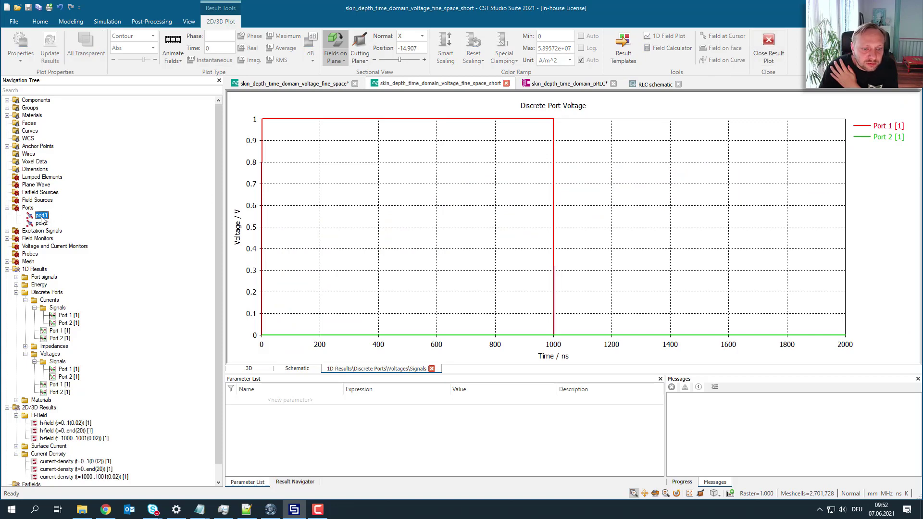
click(253, 368)
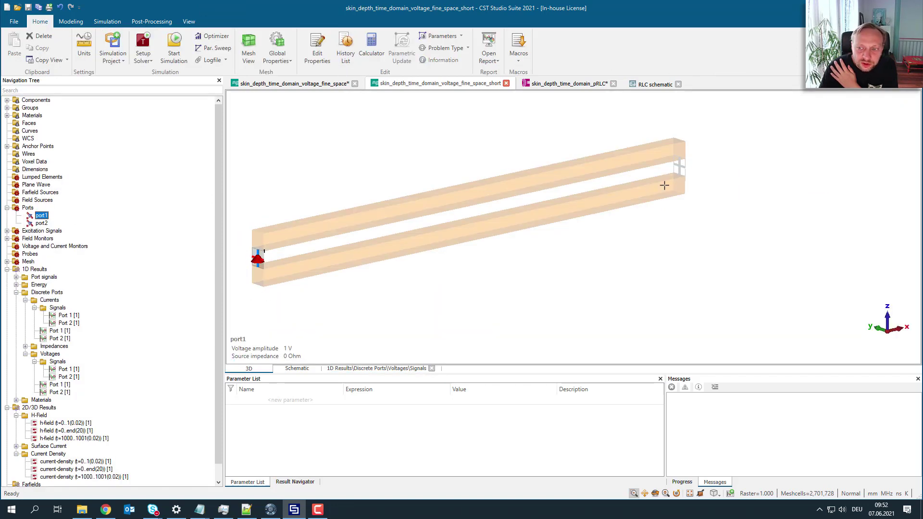
click(679, 166)
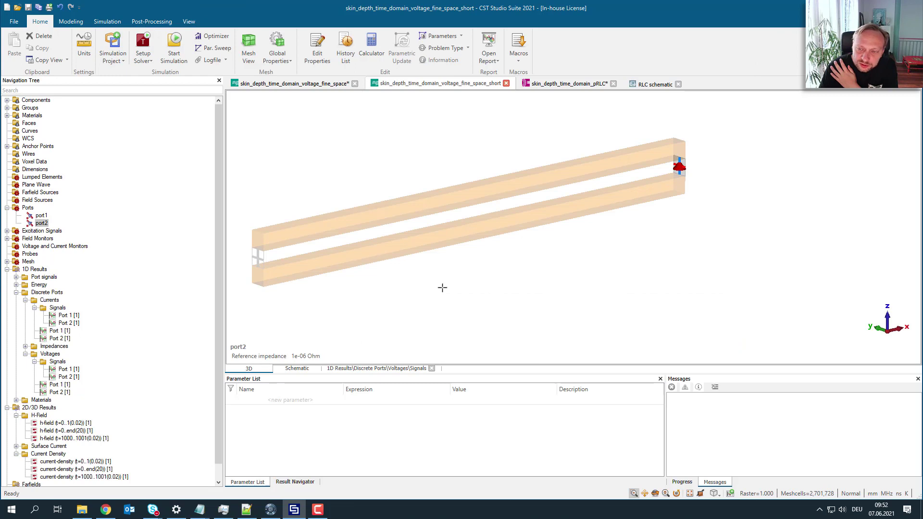
Plot the shorted project's discrete port current signals, with Port 1 peaking near 47 A.
drag(443, 287, 550, 276)
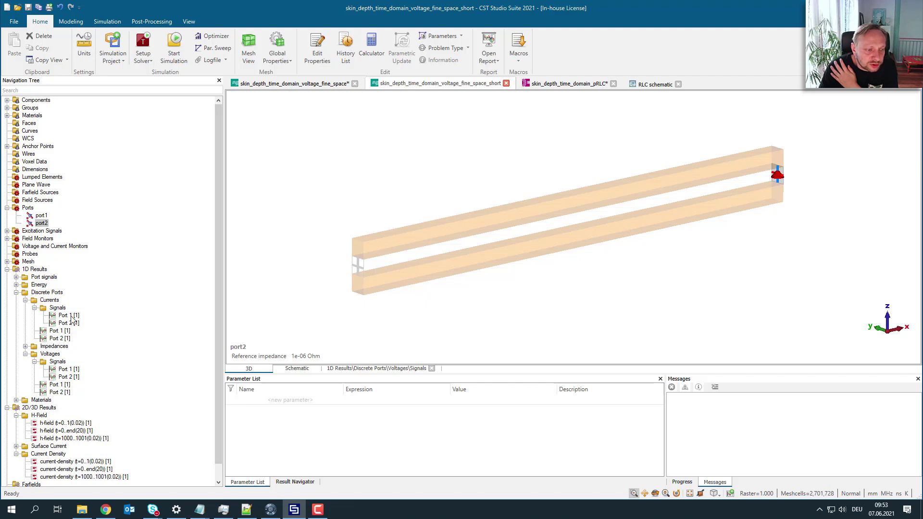
click(58, 308)
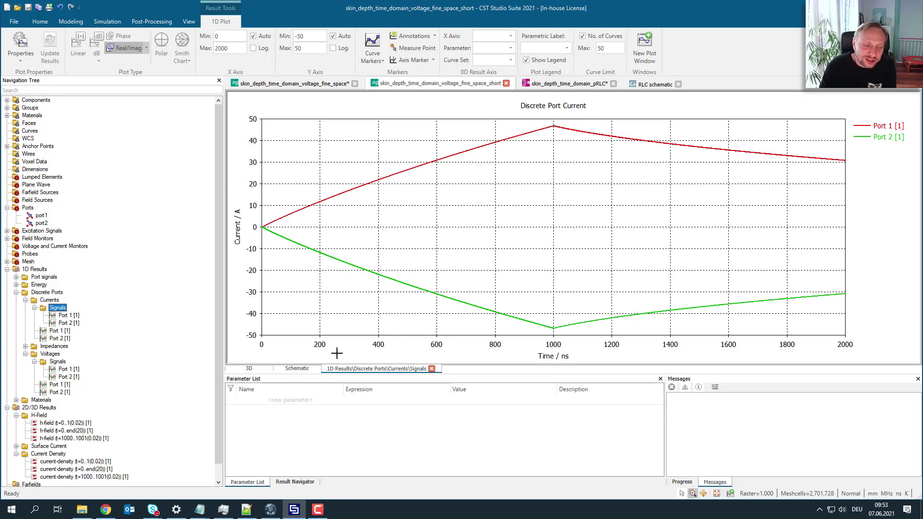
scroll(93, 399, down, 1)
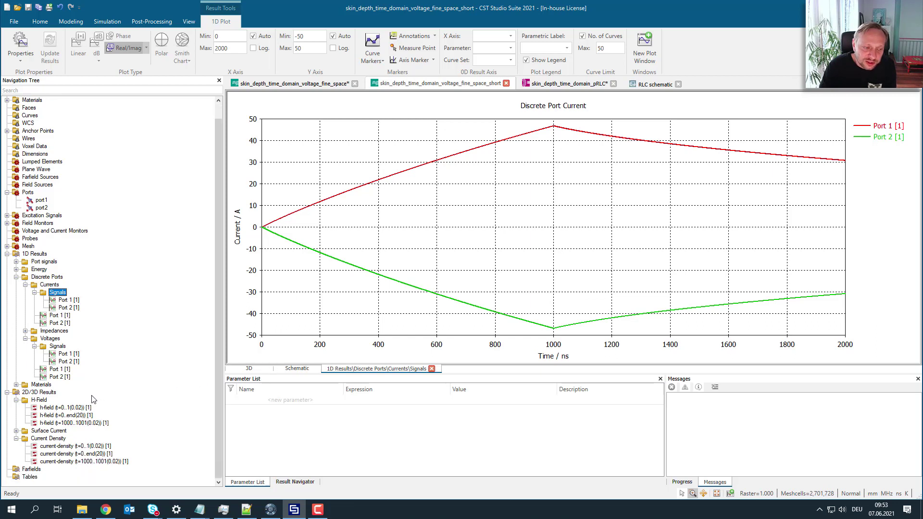
Show the shorted project's current density as arrows on a Y-normal cut plane.
click(101, 454)
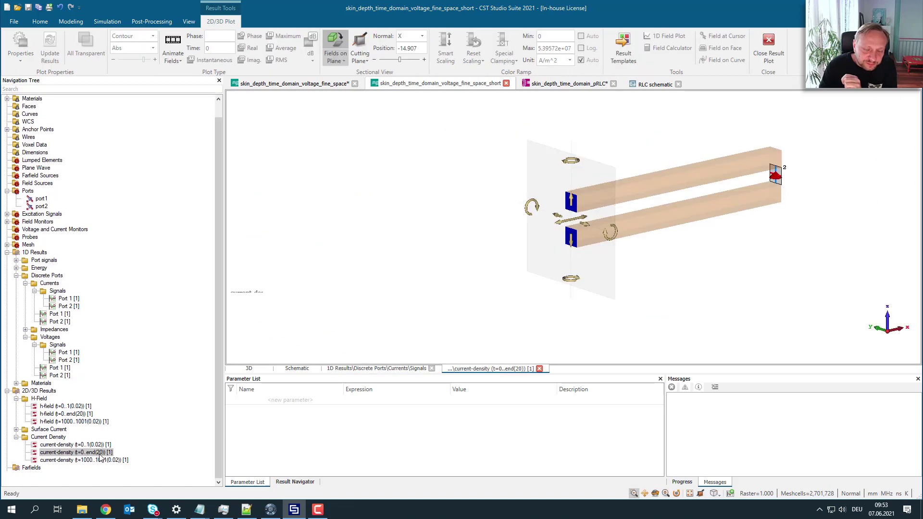
click(145, 36)
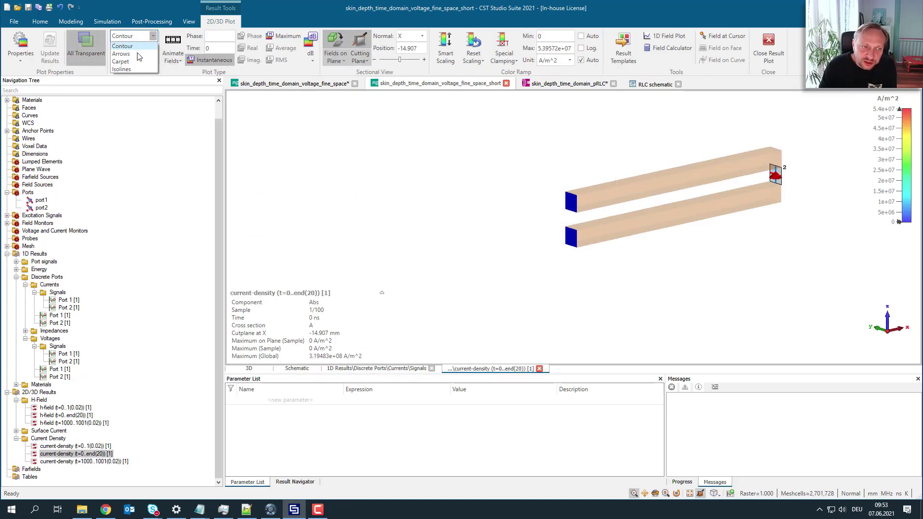
click(138, 55)
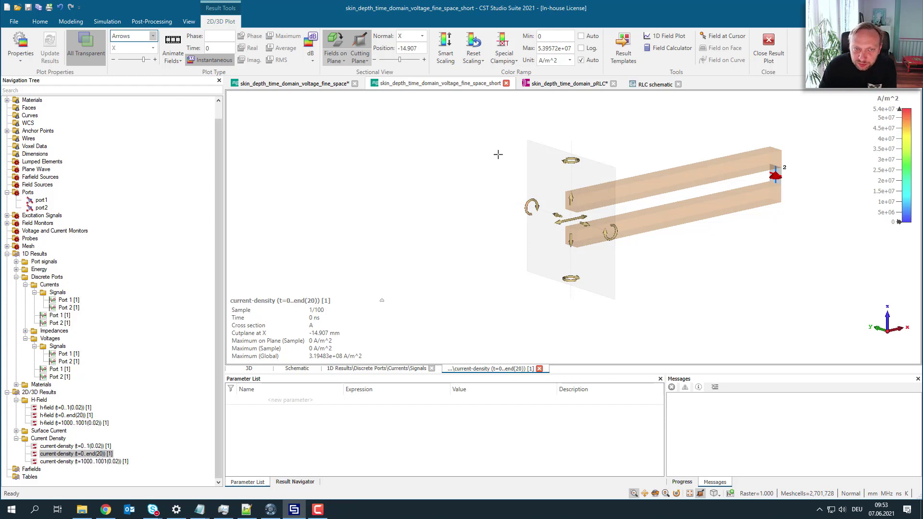
click(423, 36)
click(406, 54)
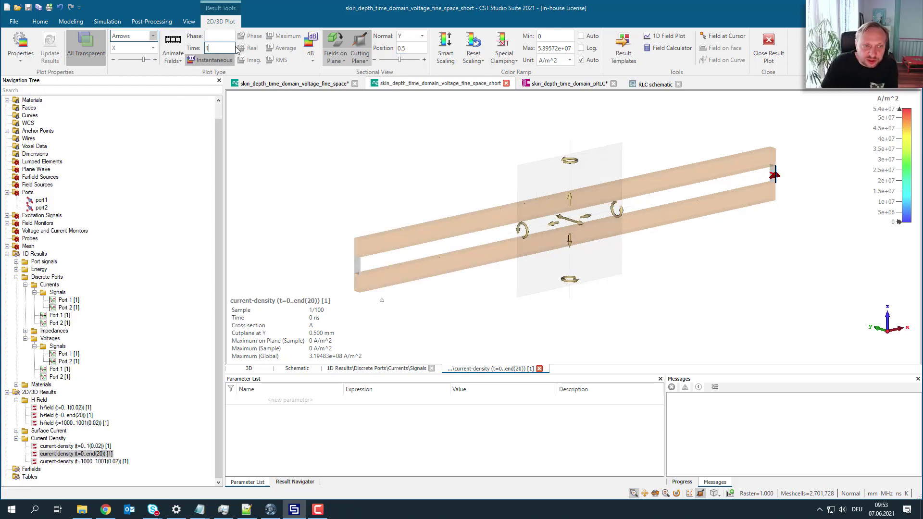
Set the plot time to 1000 ns and step it forward to 1120 ns.
text(100)
key(Return)
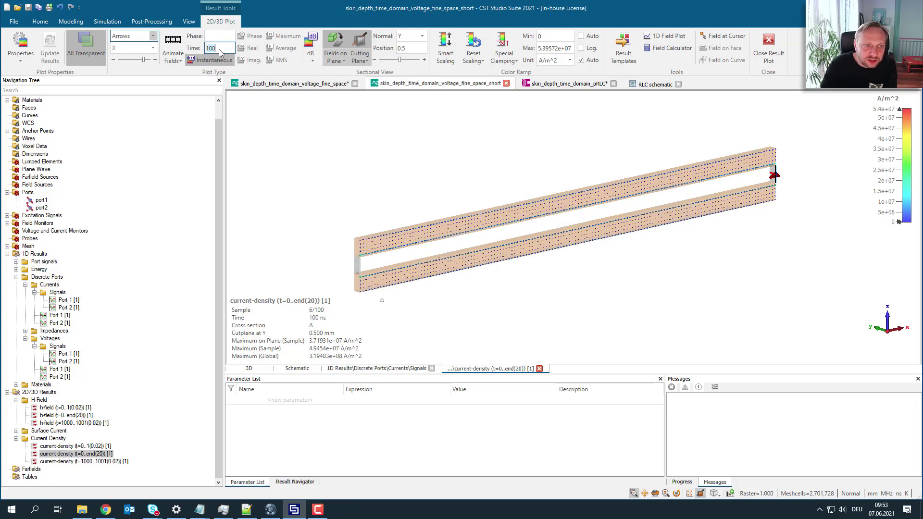
text(0)
key(Return)
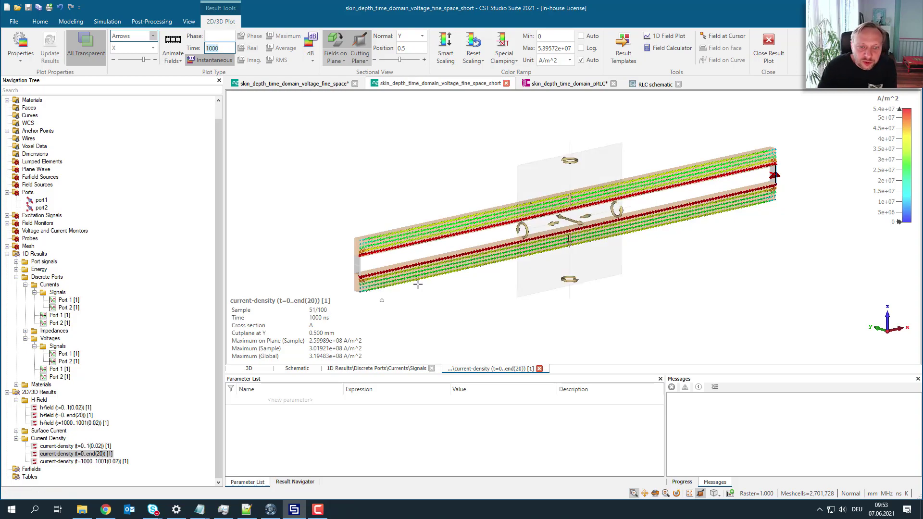
scroll(475, 239, up, 3)
scroll(461, 242, down, 2)
key(Up)
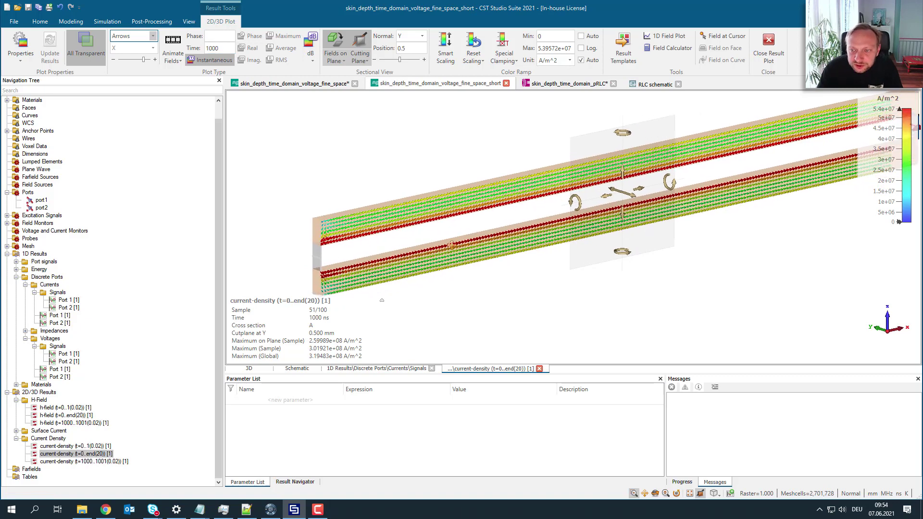
key(Up)
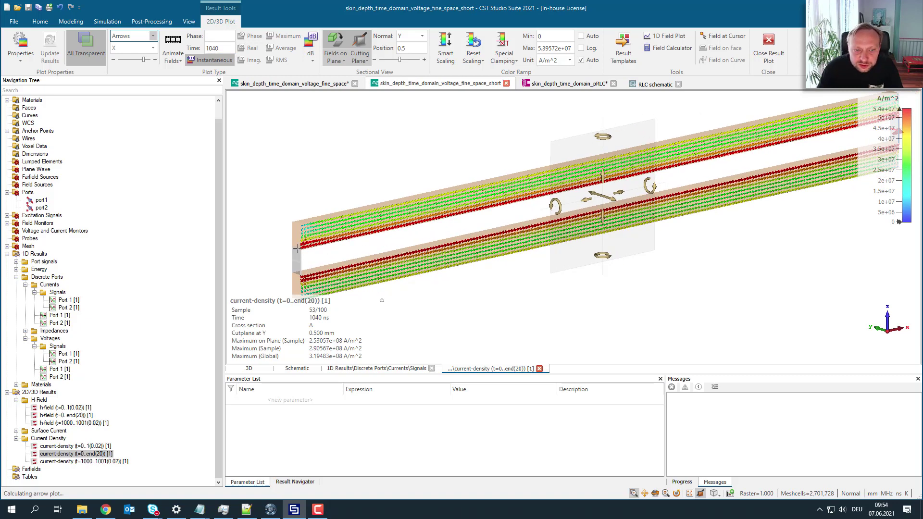
scroll(739, 185, down, 2)
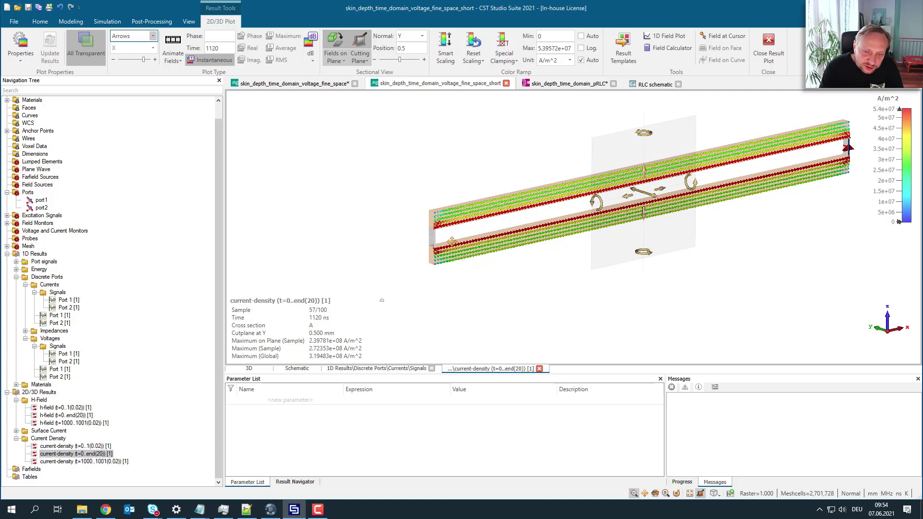
drag(428, 267, 378, 264)
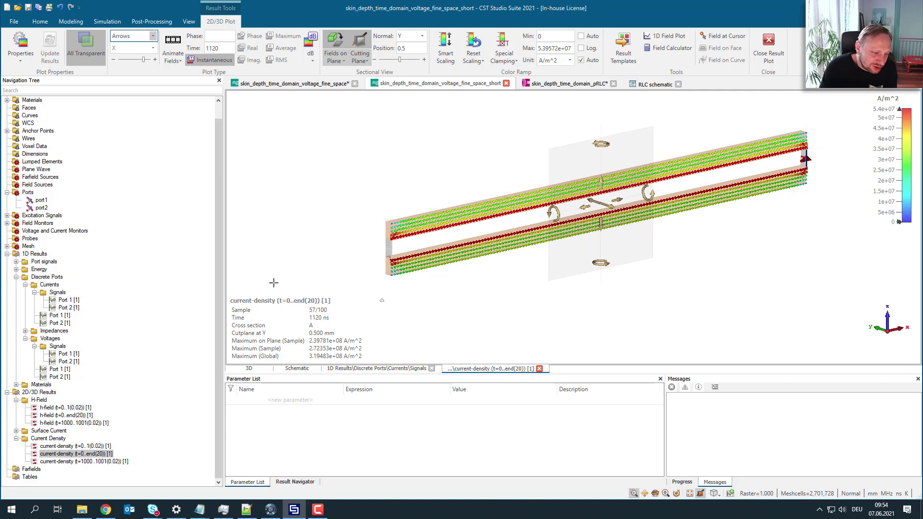
Plot discrete port current signals for the shorted project, then for the open-ended conductors project.
click(55, 294)
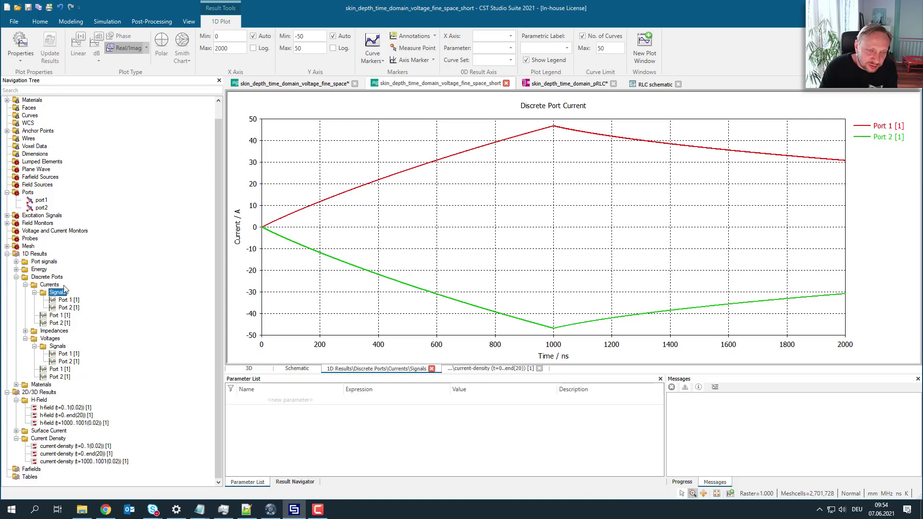
click(323, 86)
click(57, 308)
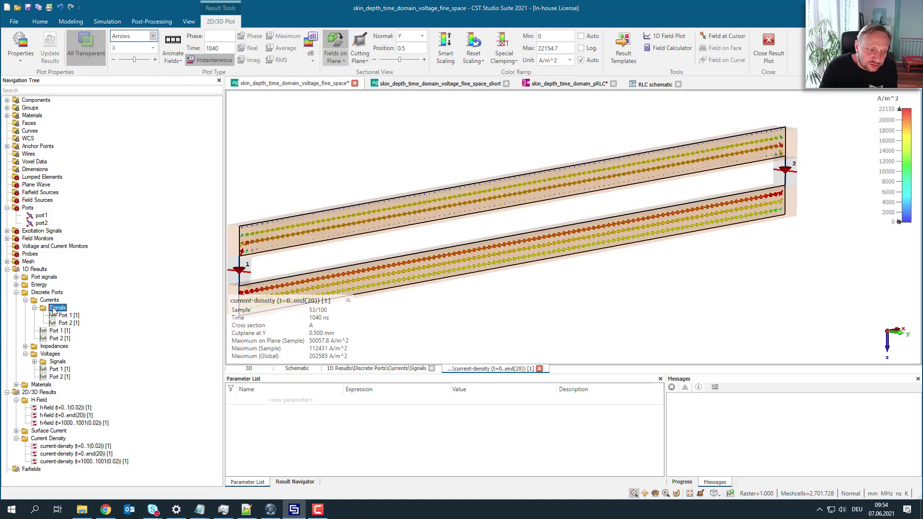